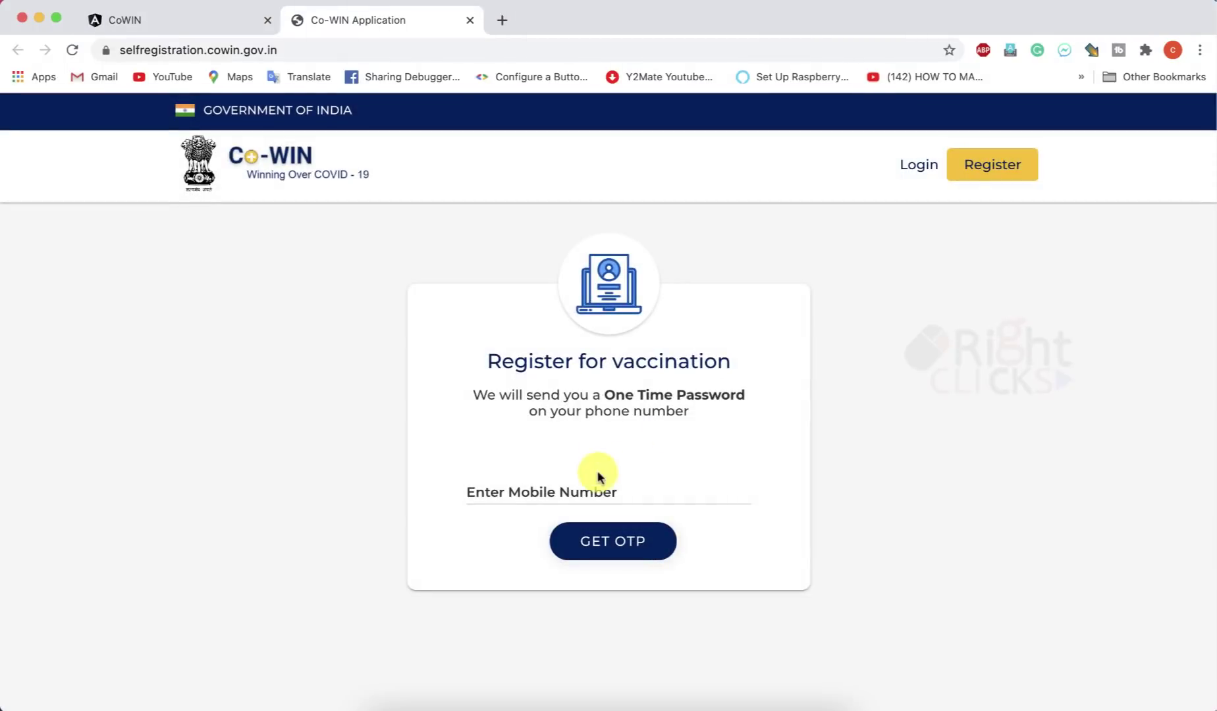
Step: Enter the registration mobile number, request an SMS OTP, and fill in the received code
click(579, 487)
text(9)
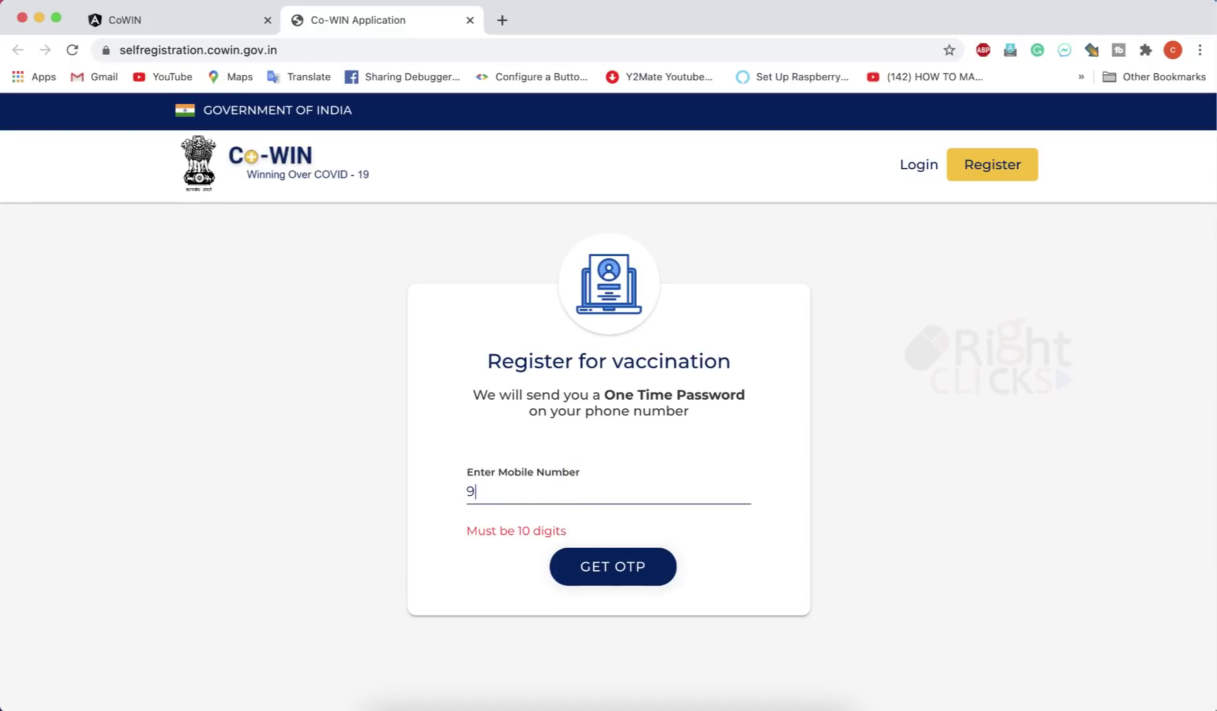
text(876543210)
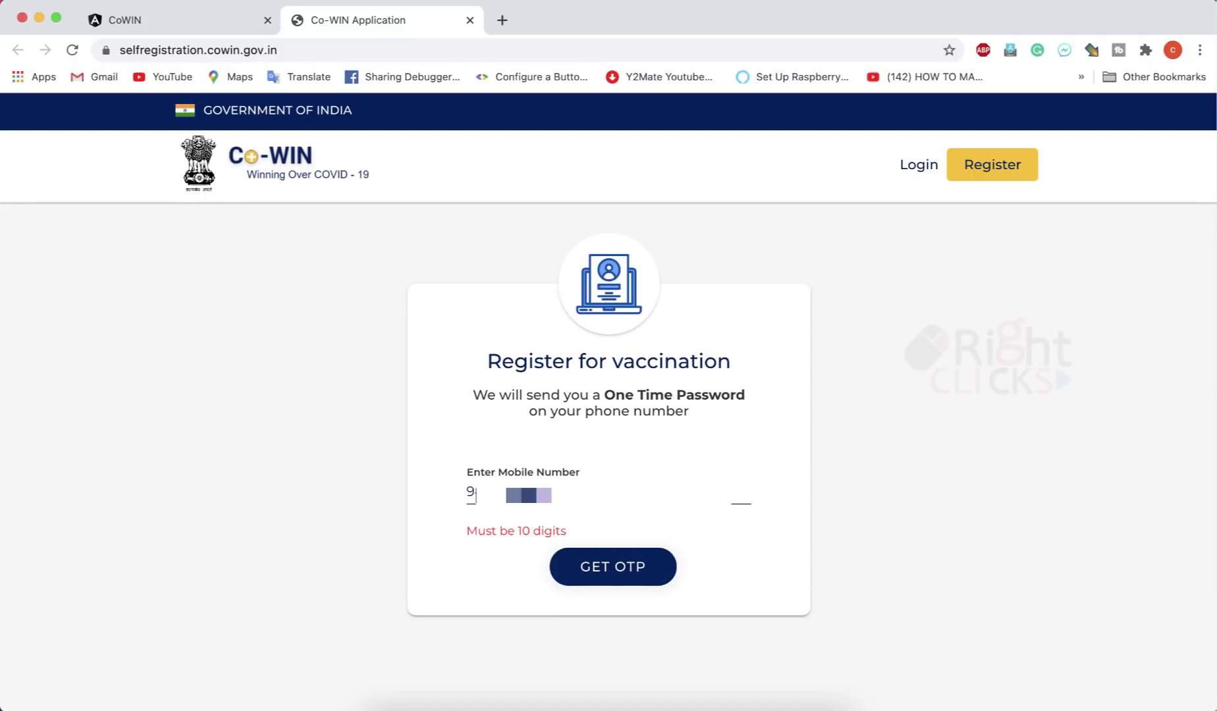
click(620, 558)
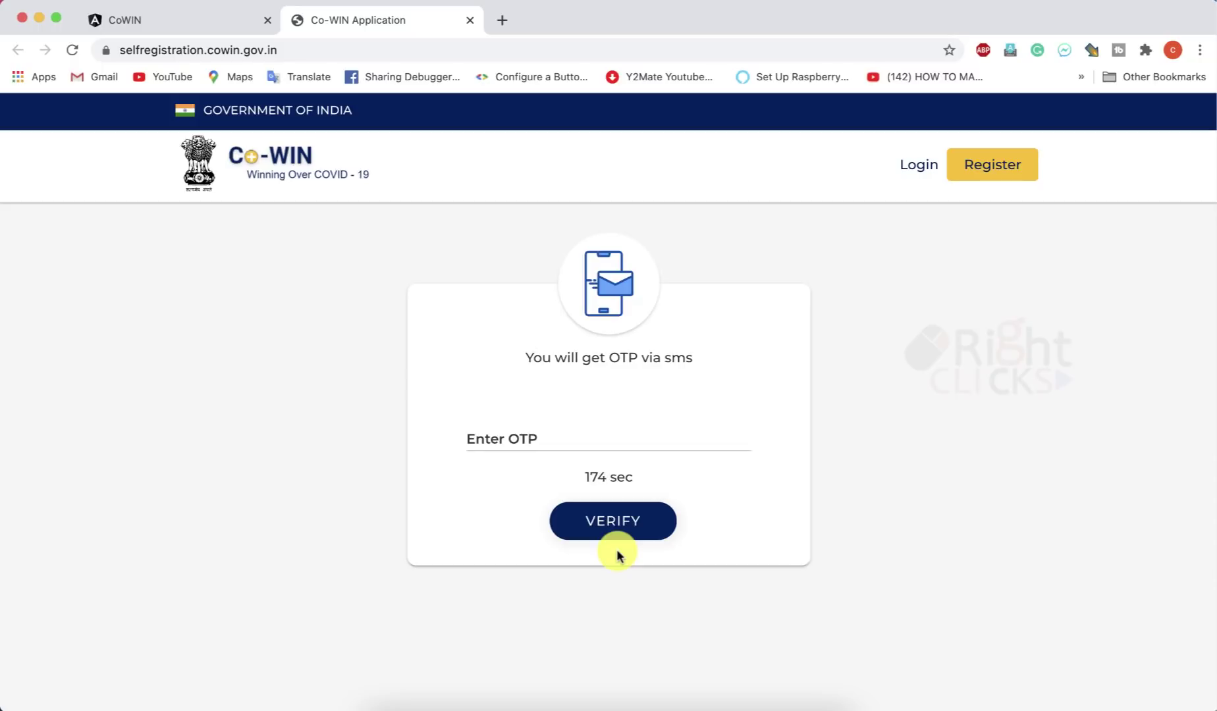
click(537, 439)
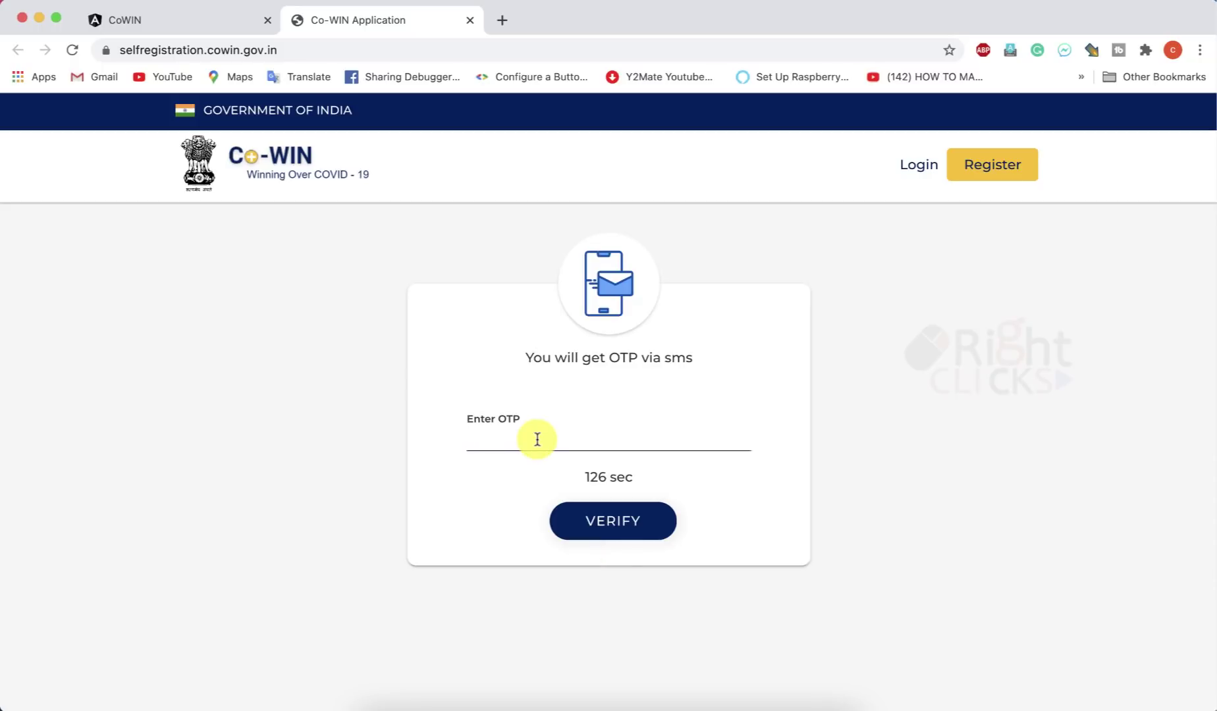
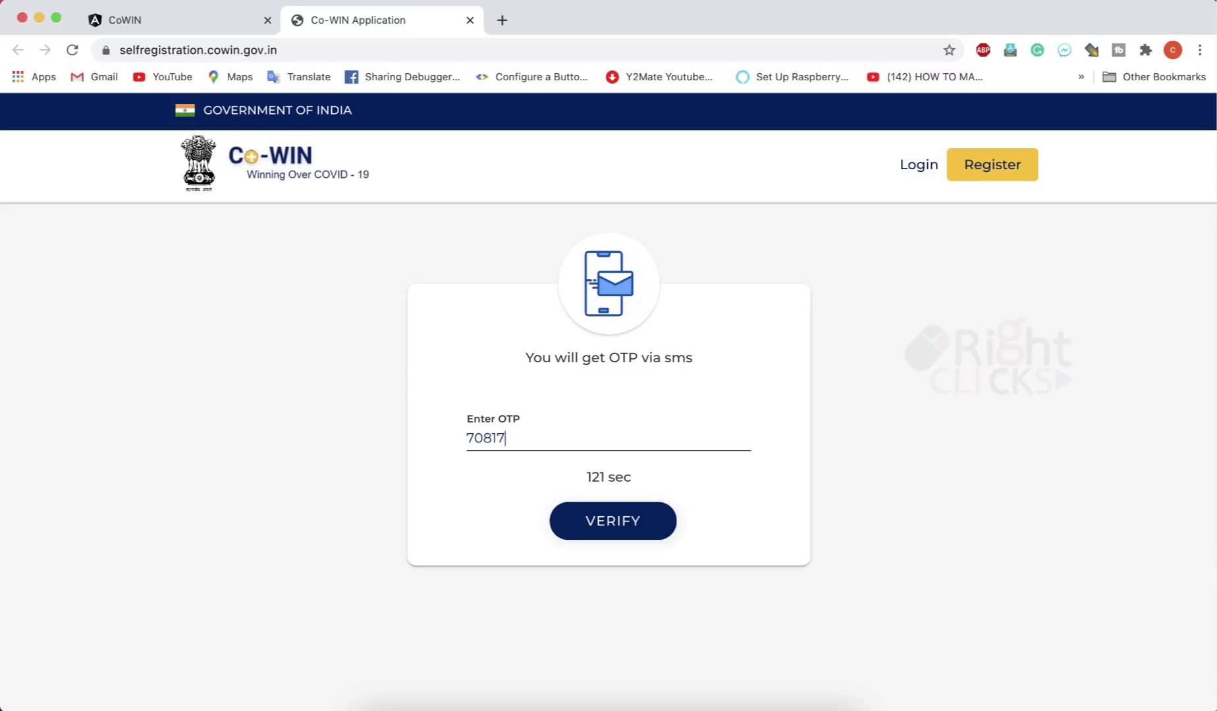
Step: Verify the OTP, then choose Aadhaar Card as photo ID and start entering its number
click(631, 526)
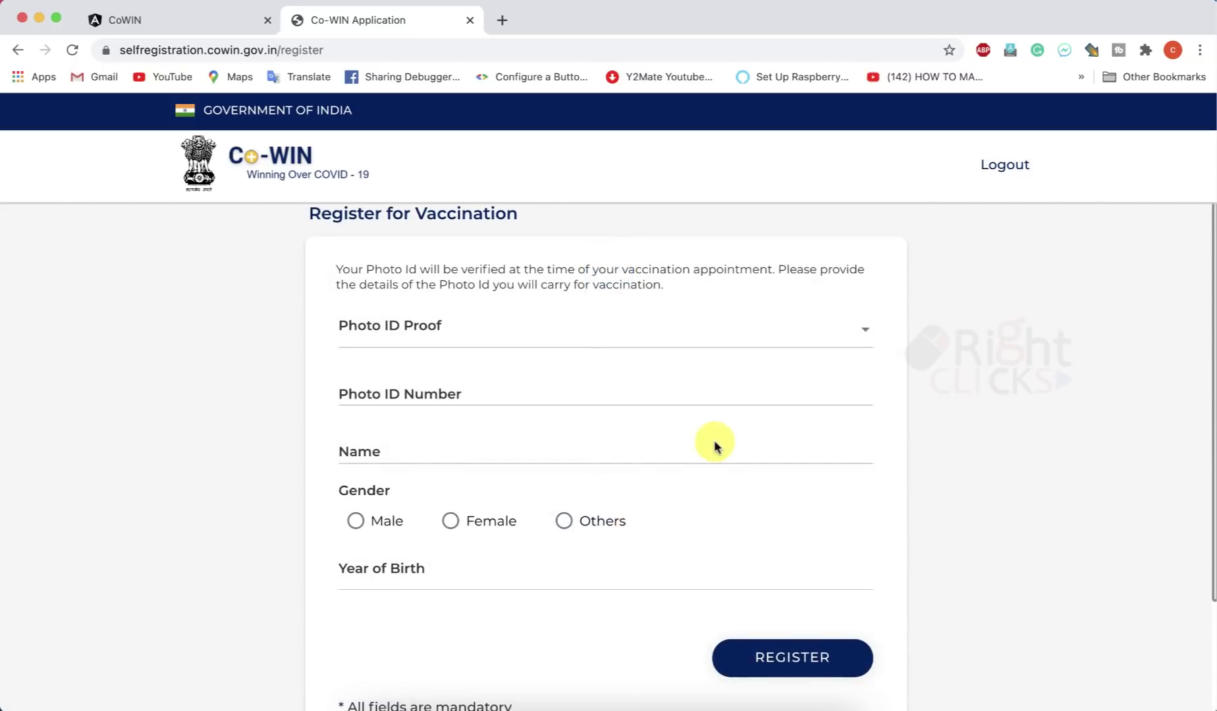
click(863, 335)
click(862, 336)
text(60)
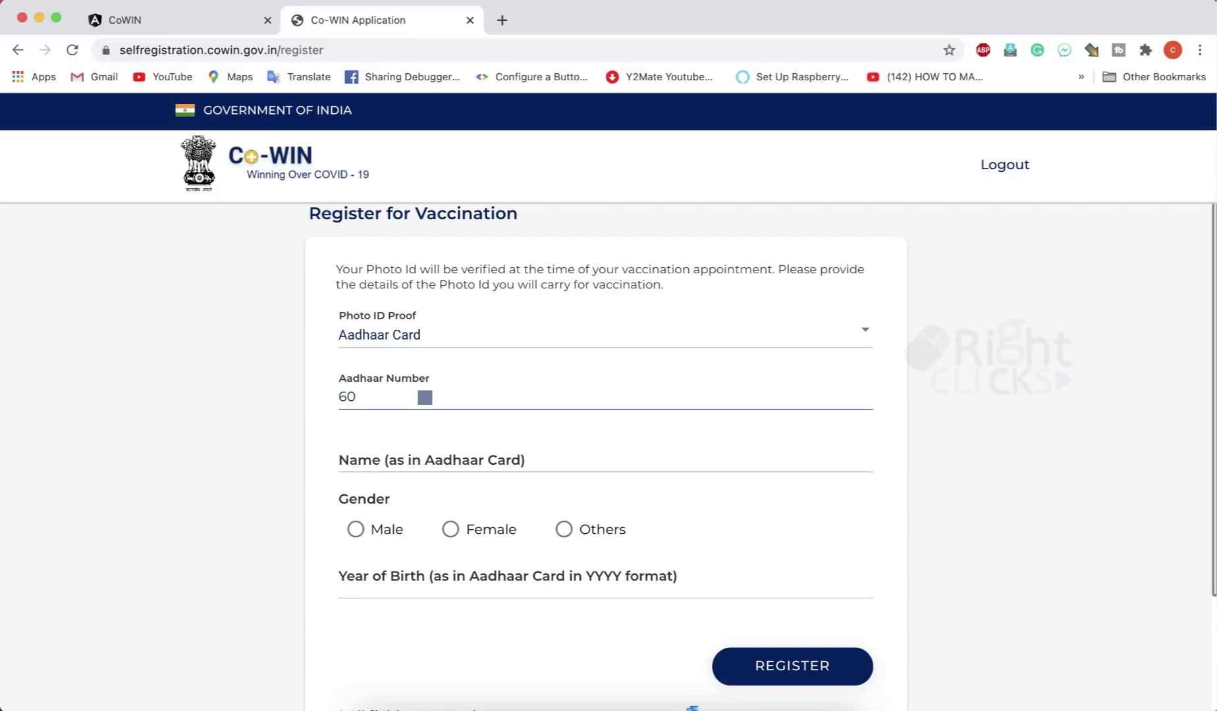
Step: Fill in the member's name, set gender to Male, and enter a year of birth
click(467, 459)
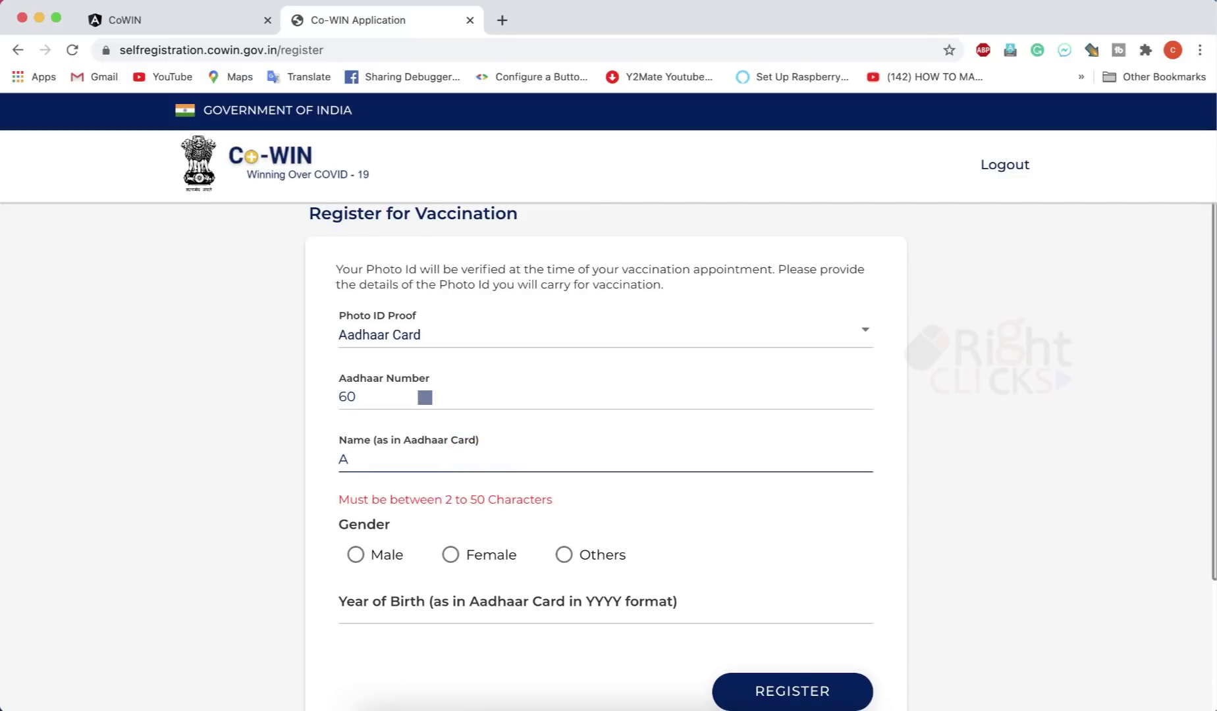
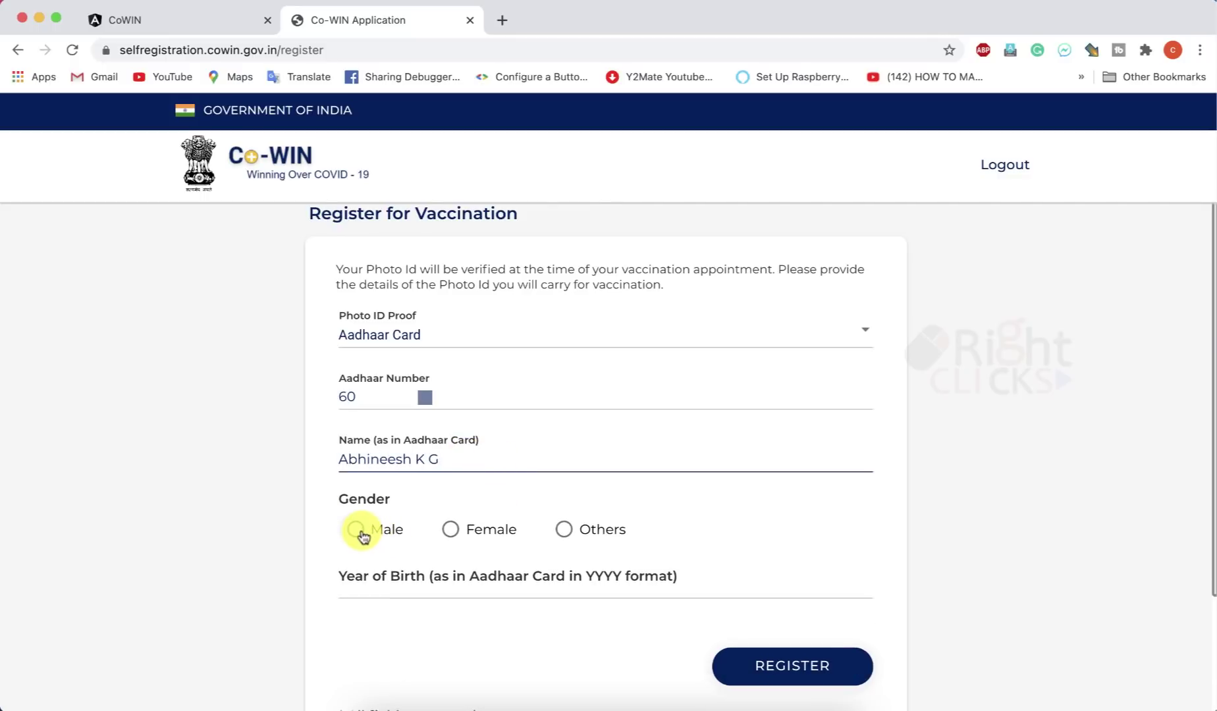
click(357, 530)
click(502, 575)
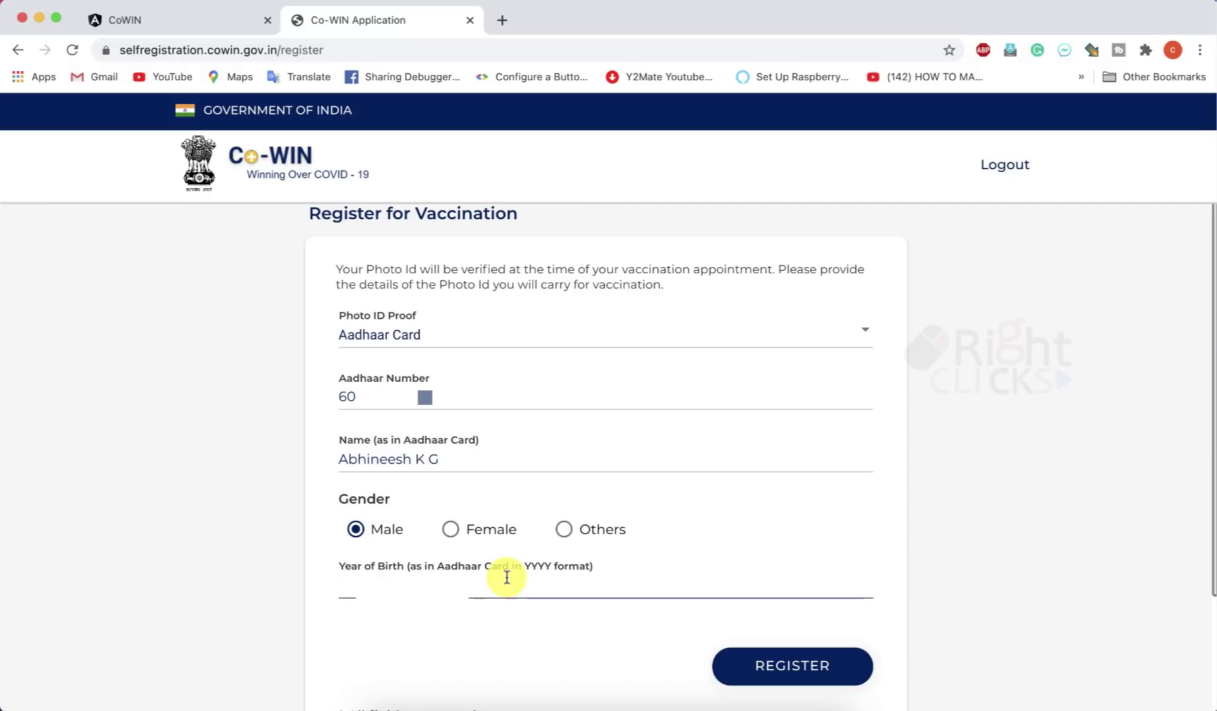
text(198)
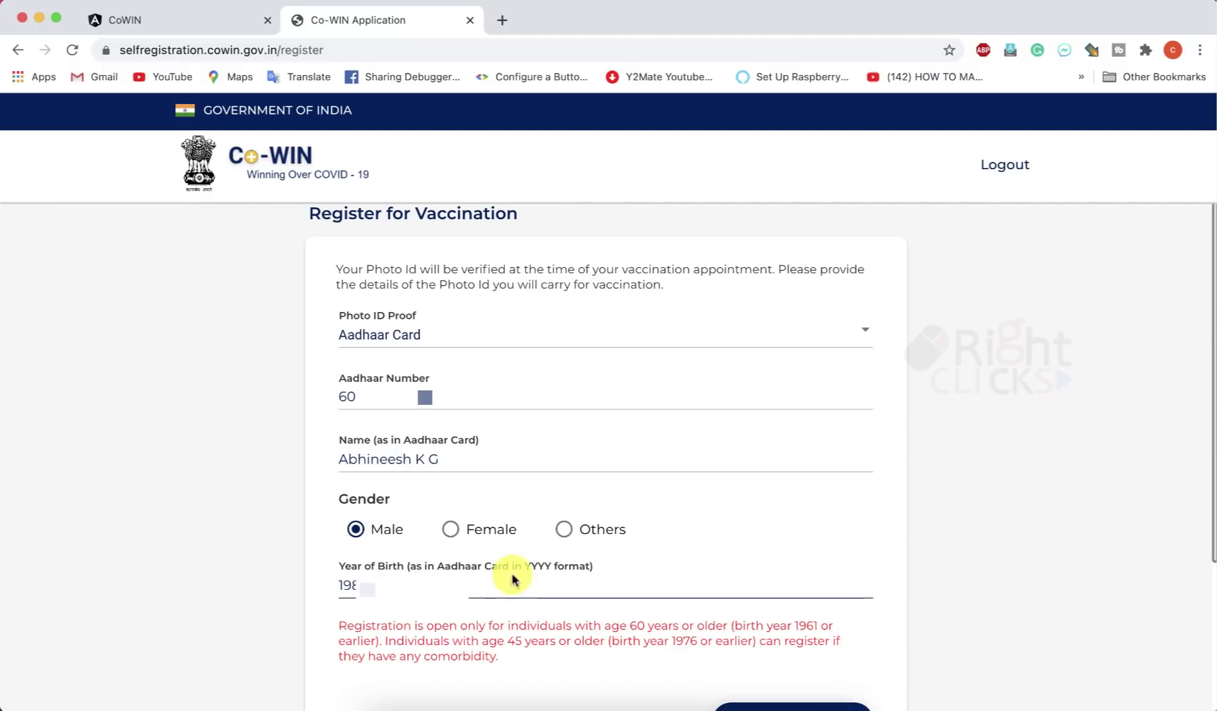
scroll(676, 542, down, 3)
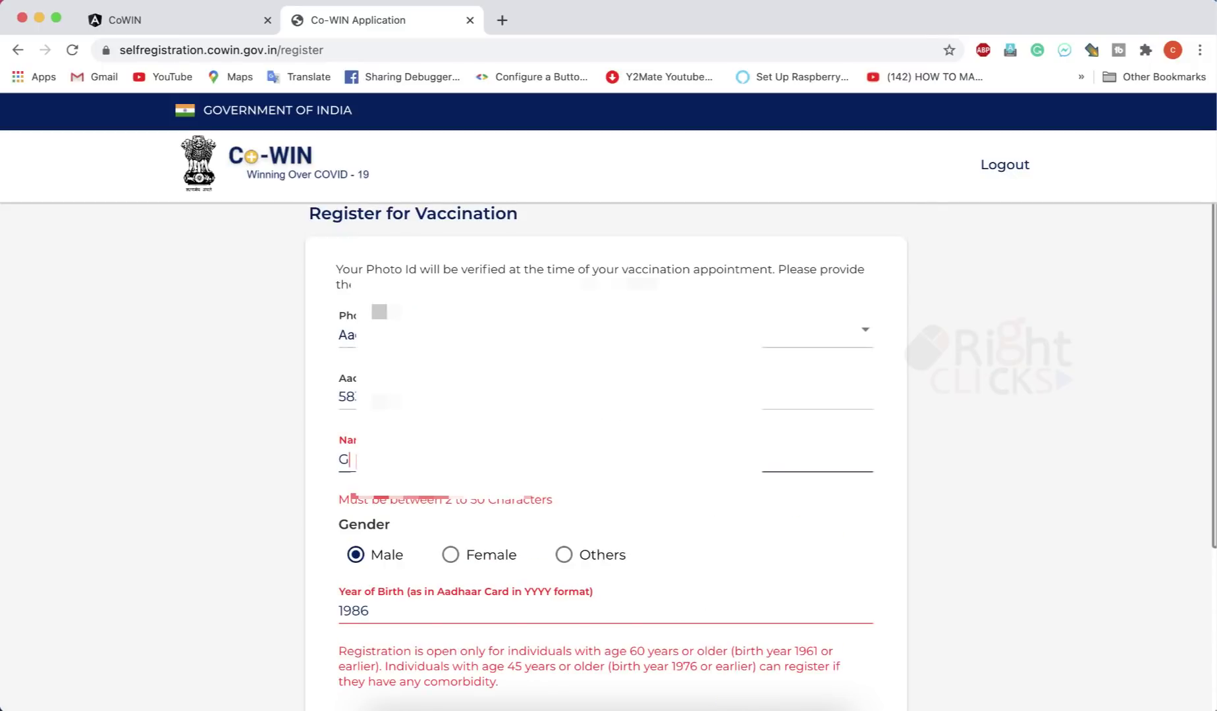
text(opaku)
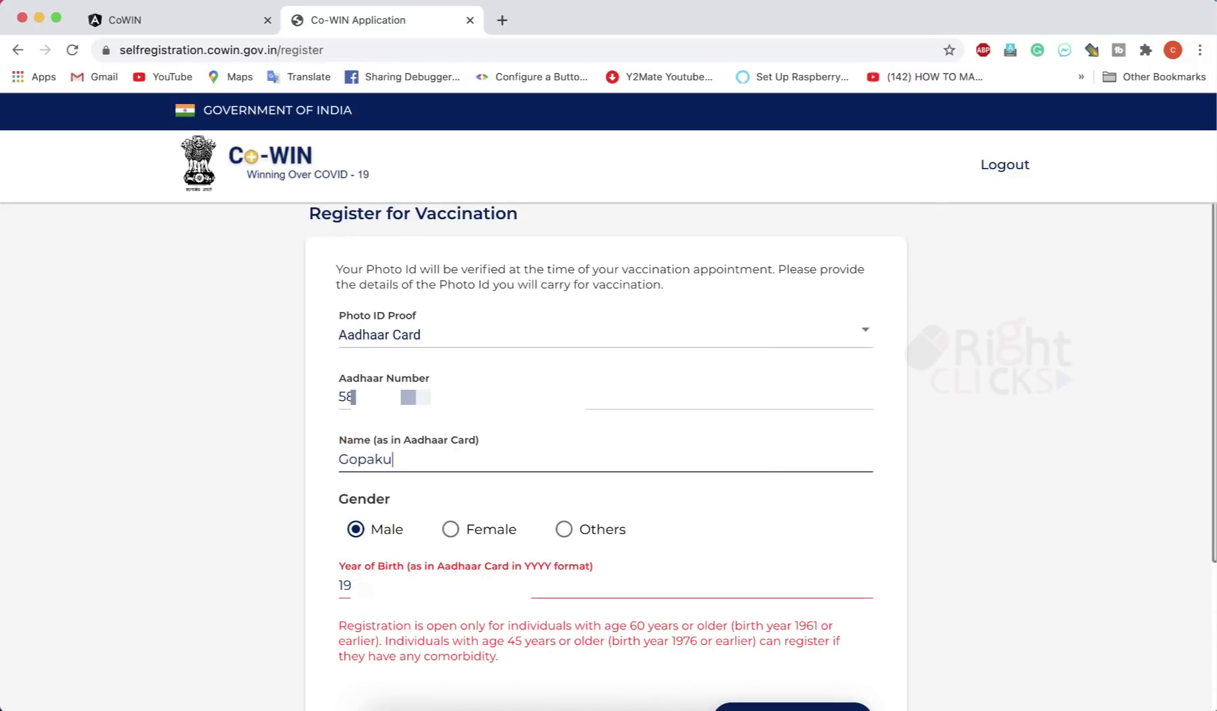
text(mar)
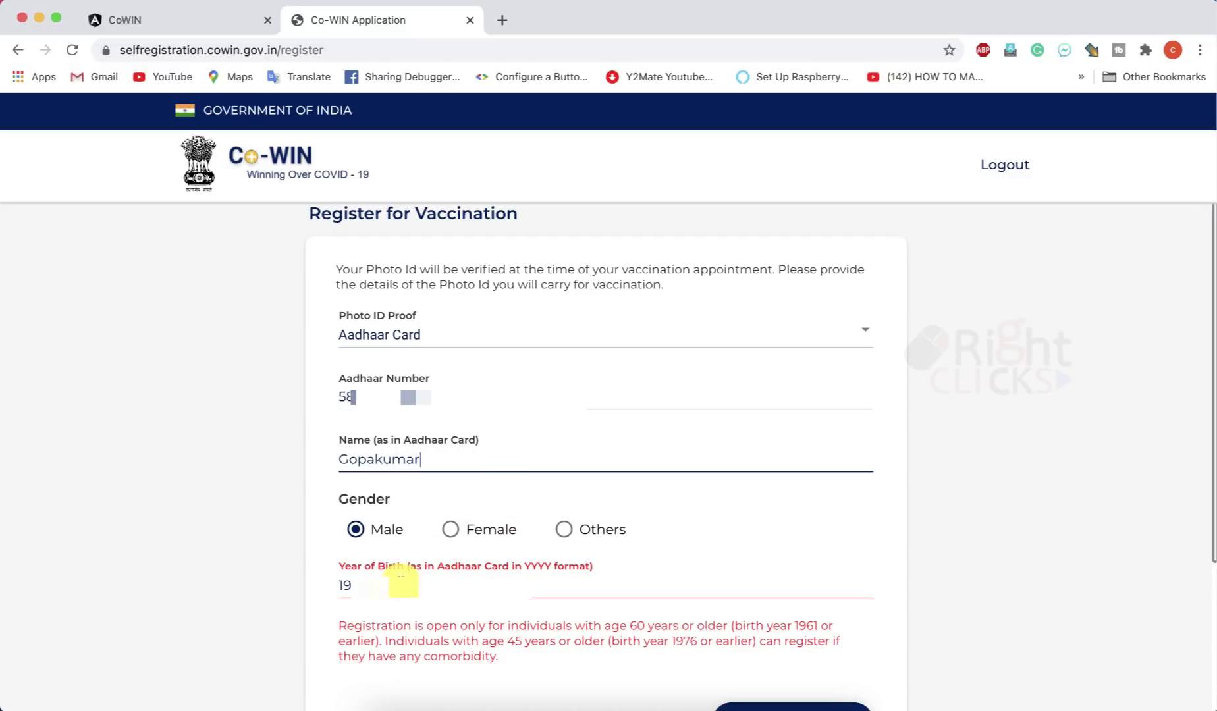
Step: Correct the year of birth to an eligible one and submit the registration
click(395, 585)
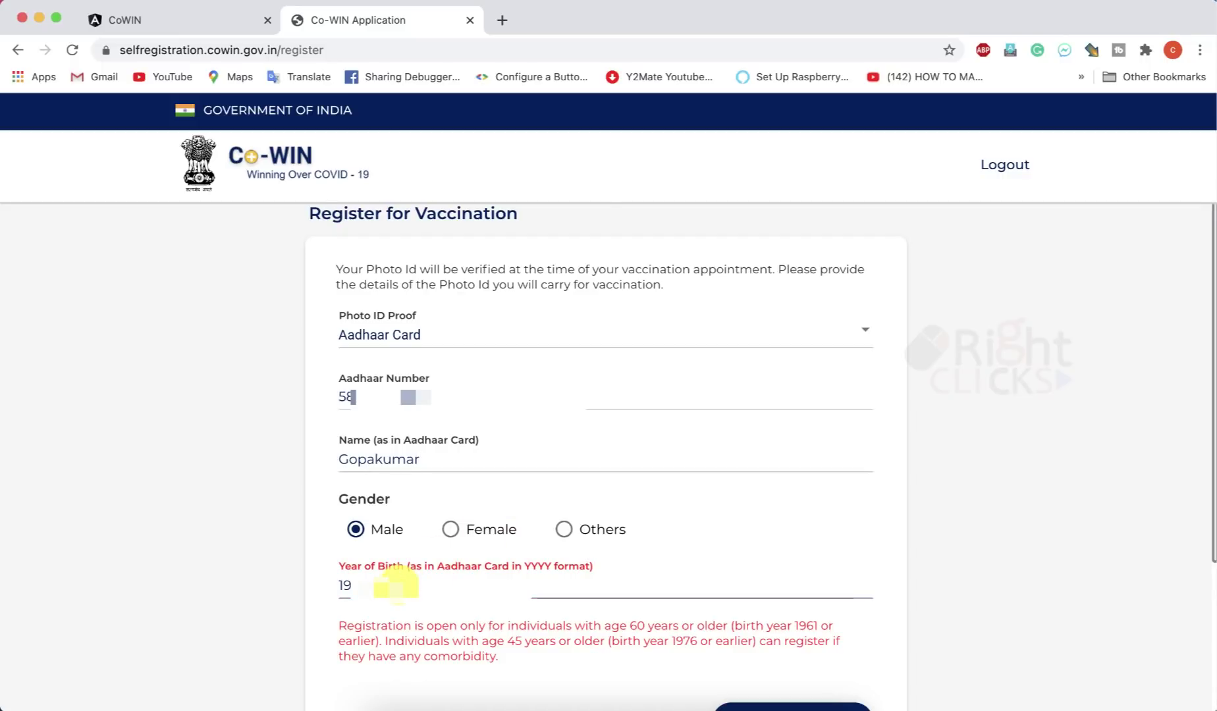
key(BackSpace)
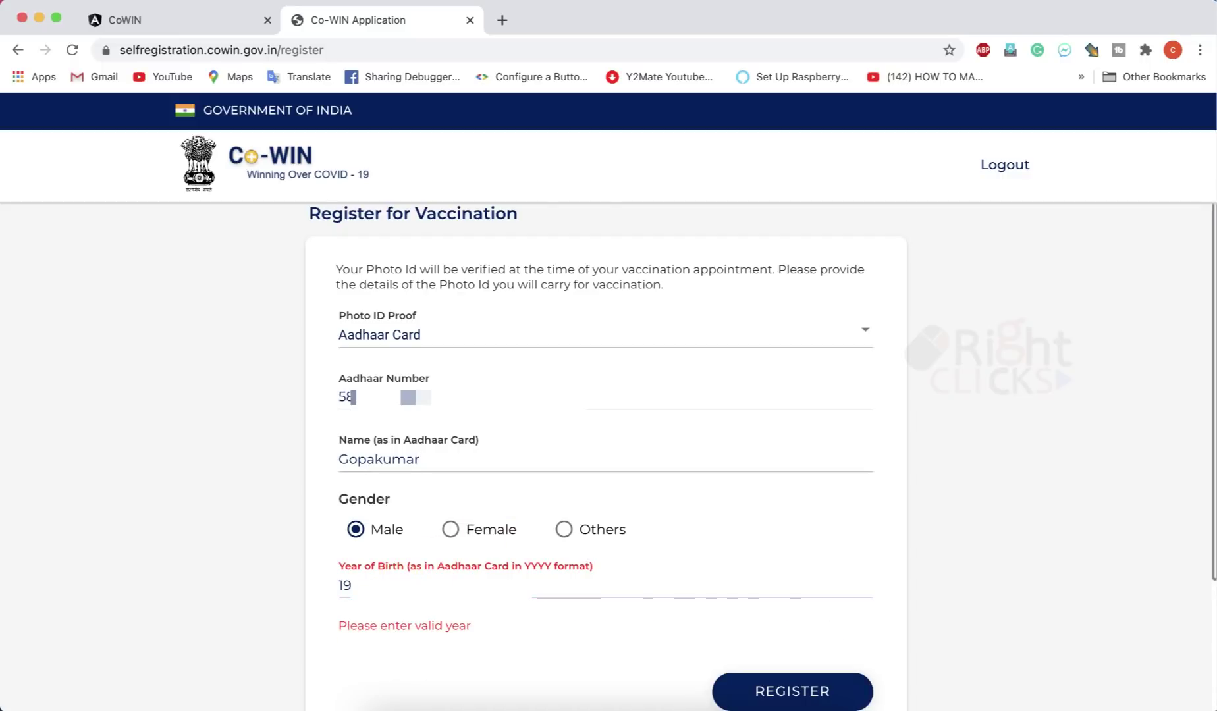
text(7)
scroll(415, 578, down, 3)
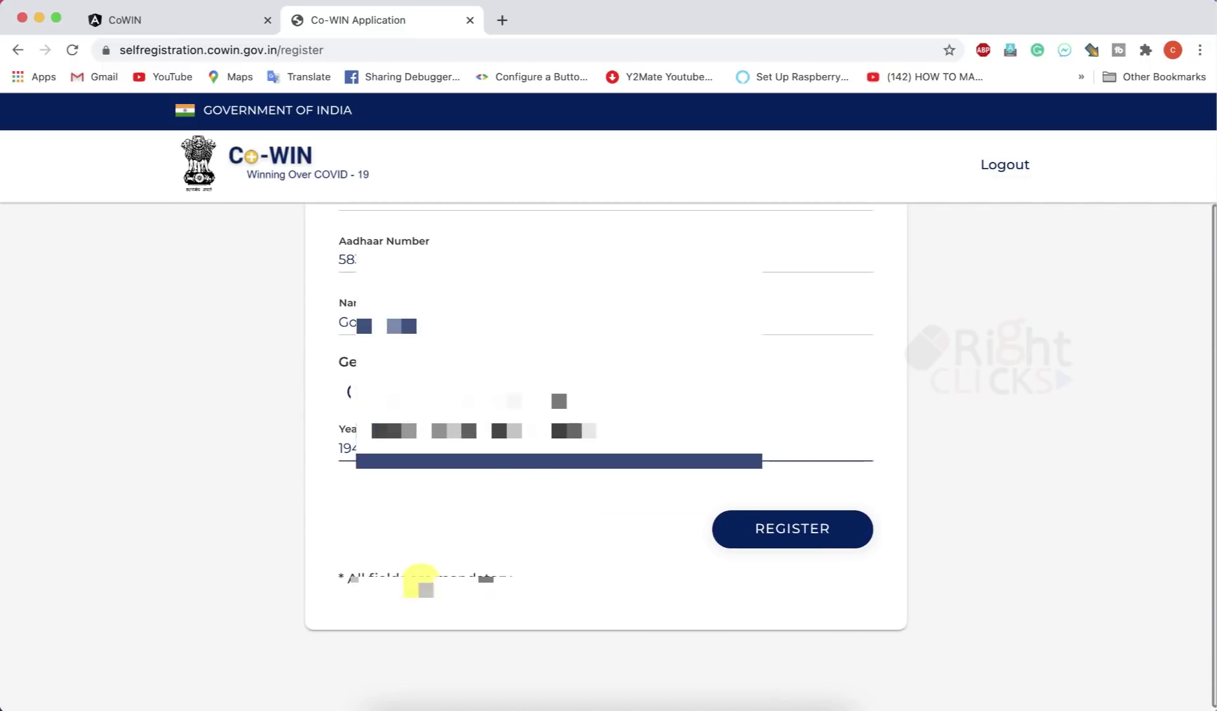
scroll(676, 521, up, 2)
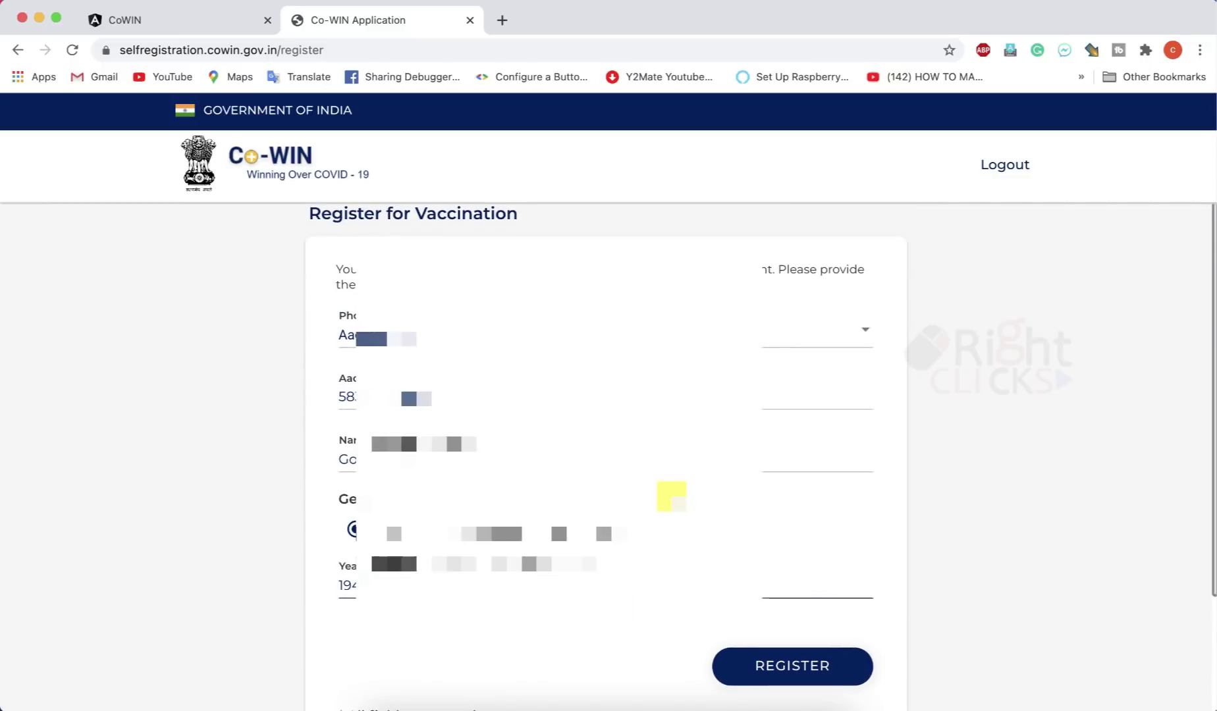
click(768, 646)
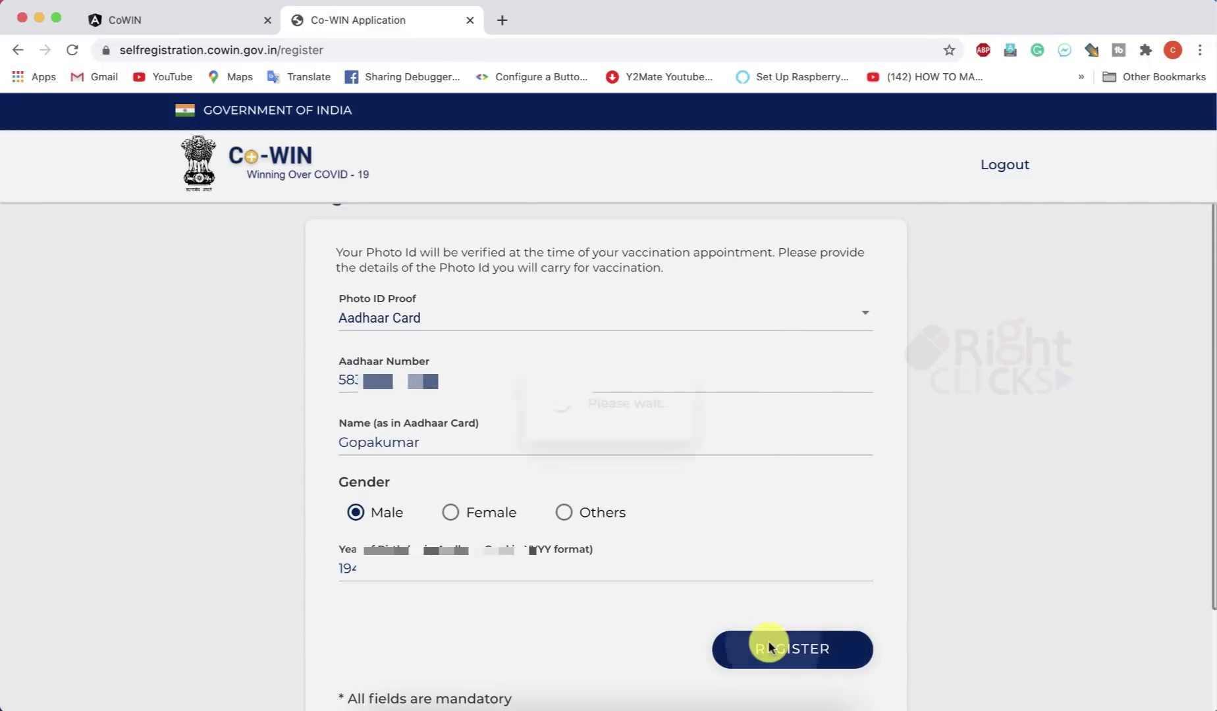
scroll(935, 505, down, 2)
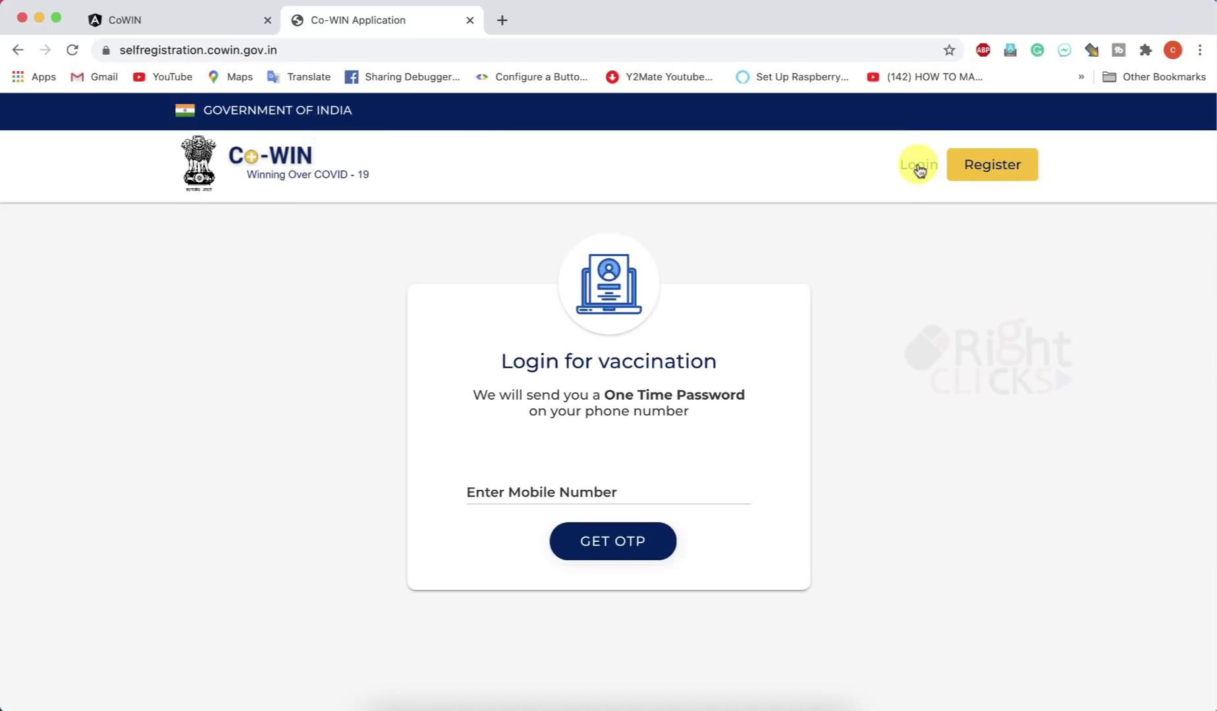
Step: Go to the vaccination login, enter the account's mobile number, and request a login OTP
click(919, 168)
click(575, 487)
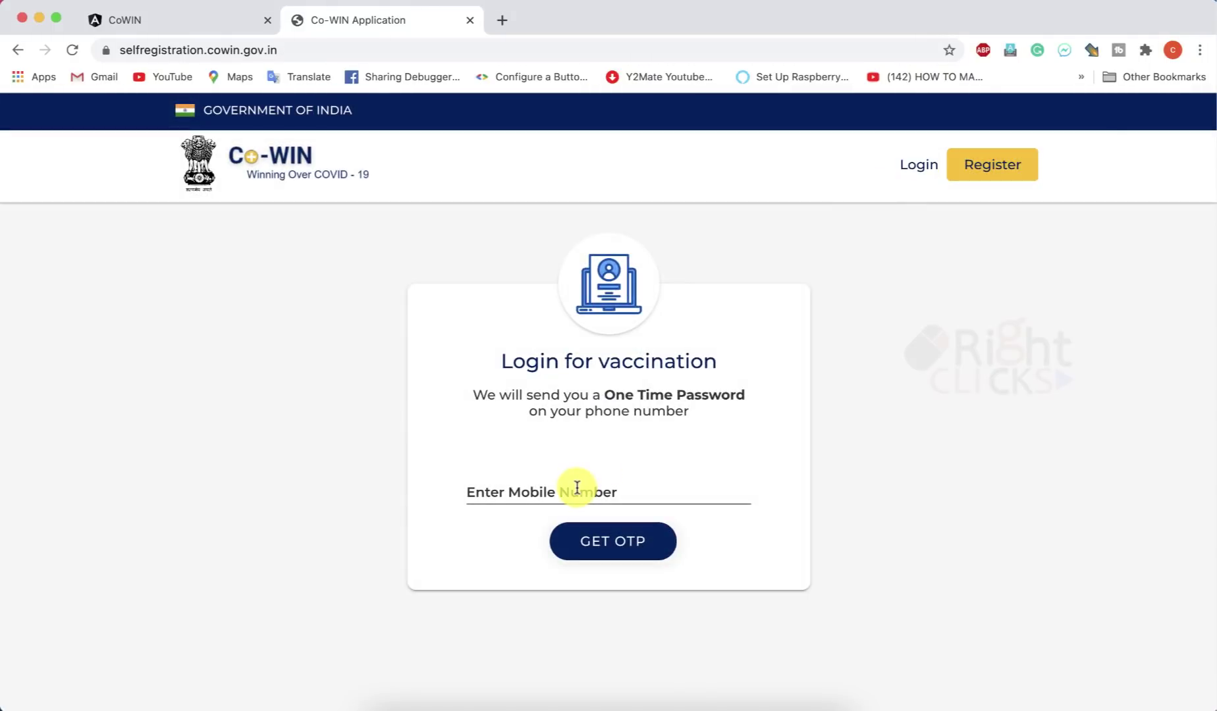
text(94)
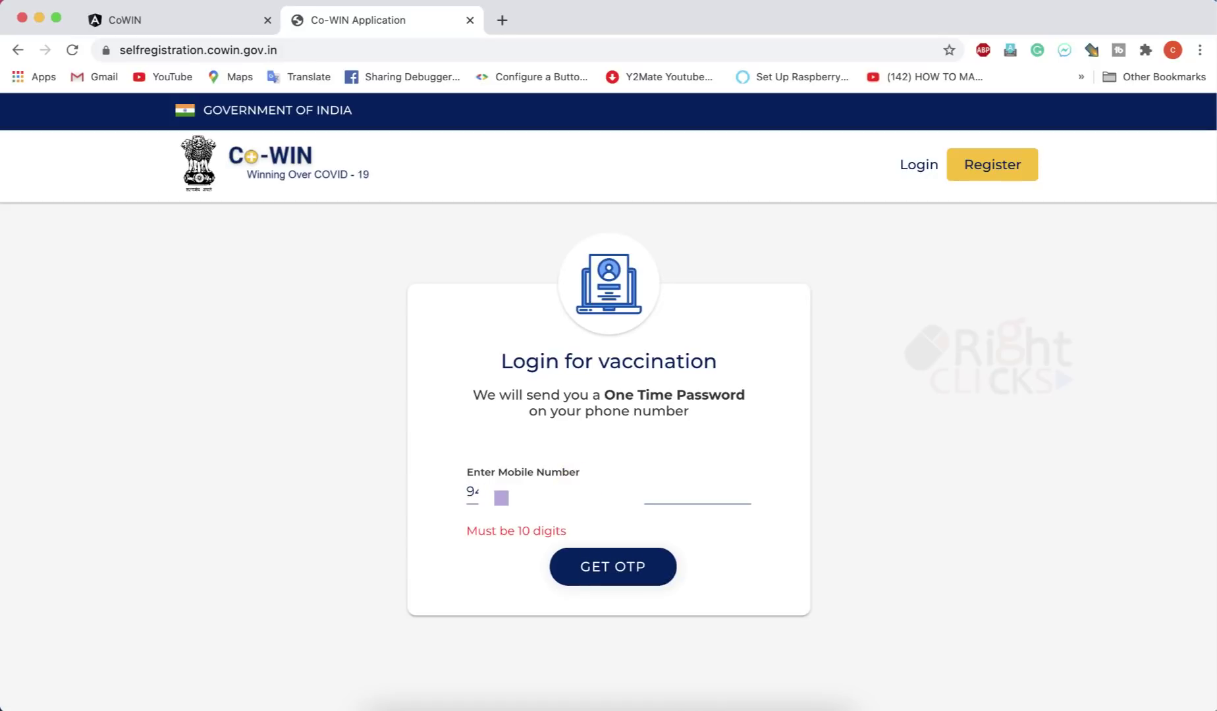
text(xxxxxxxx)
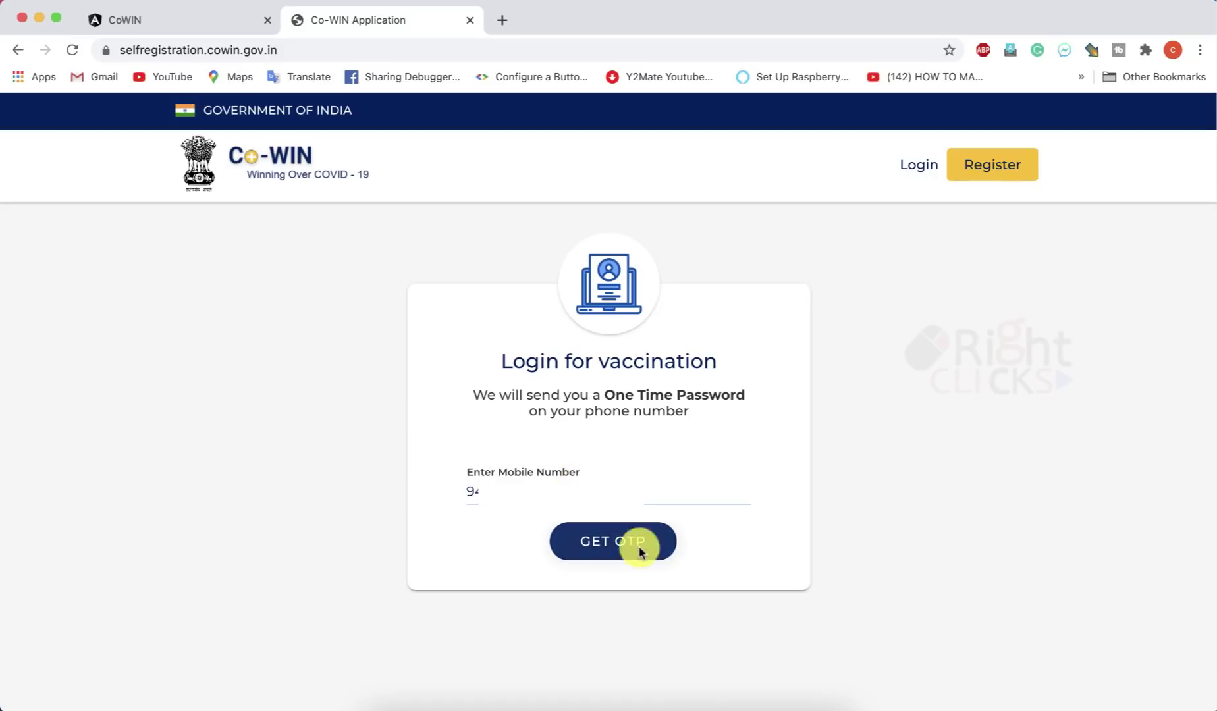
click(615, 555)
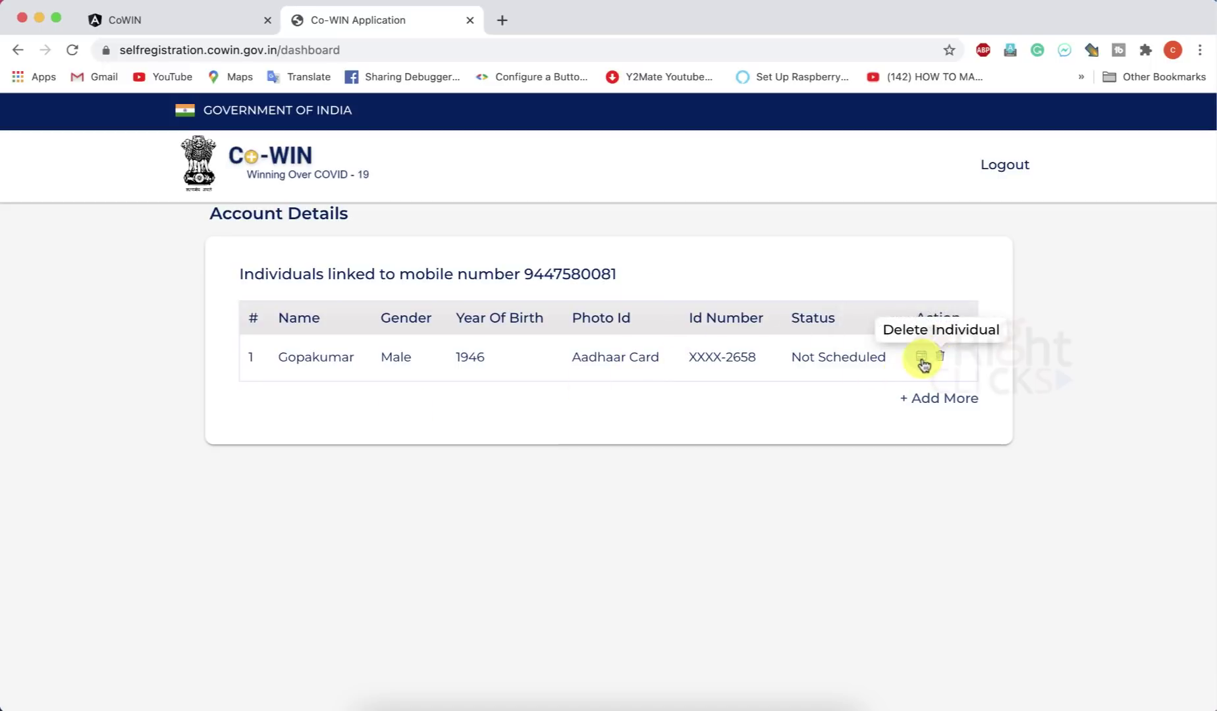
Step: Start adding another member with Aadhaar Card as photo ID and enter the Aadhaar number
click(923, 399)
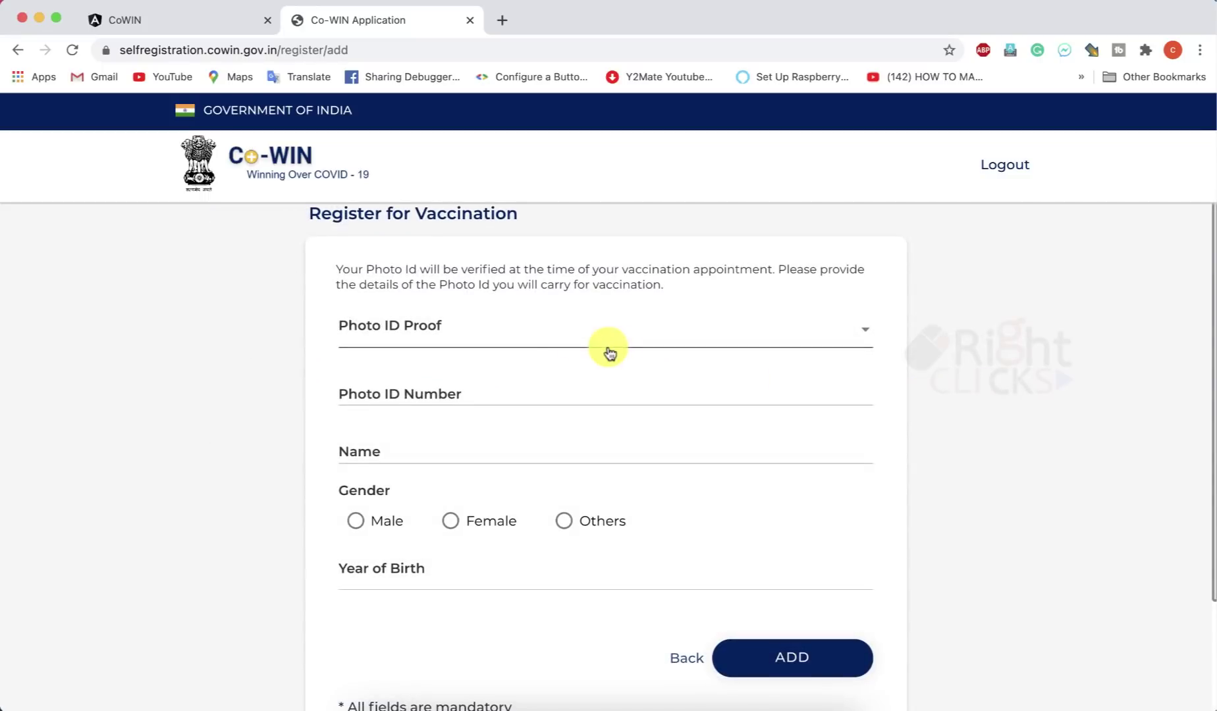
click(553, 338)
click(448, 343)
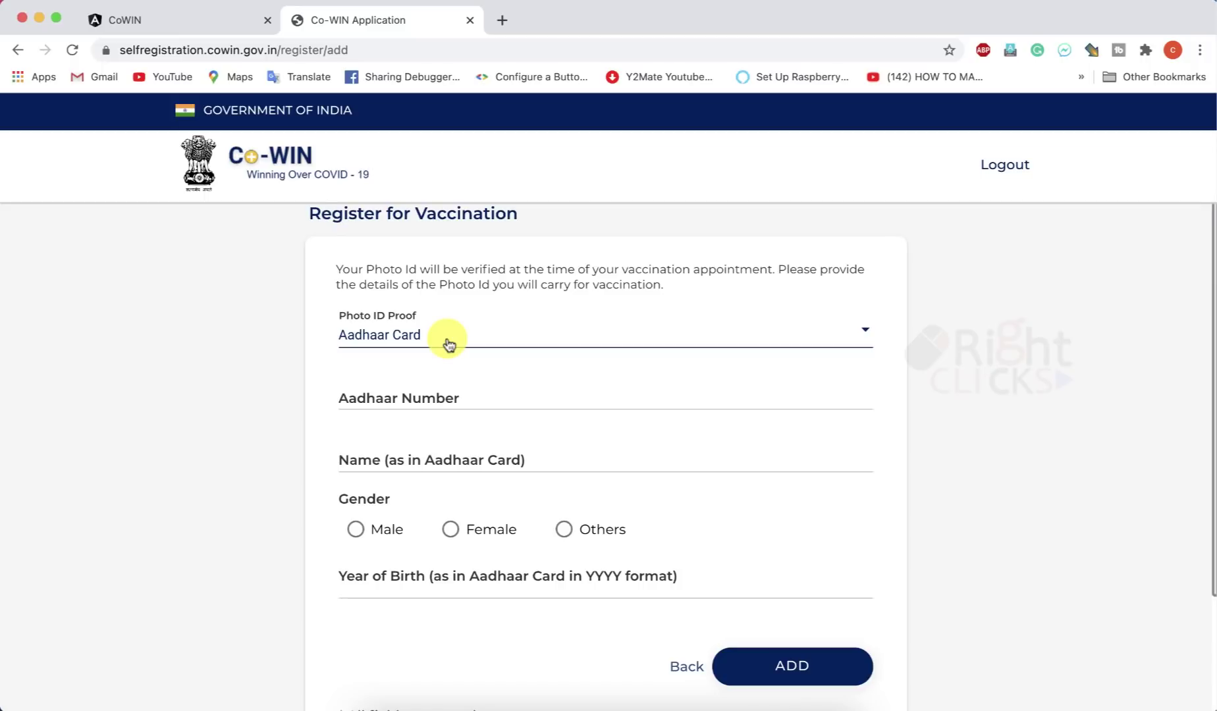
click(440, 390)
text(69)
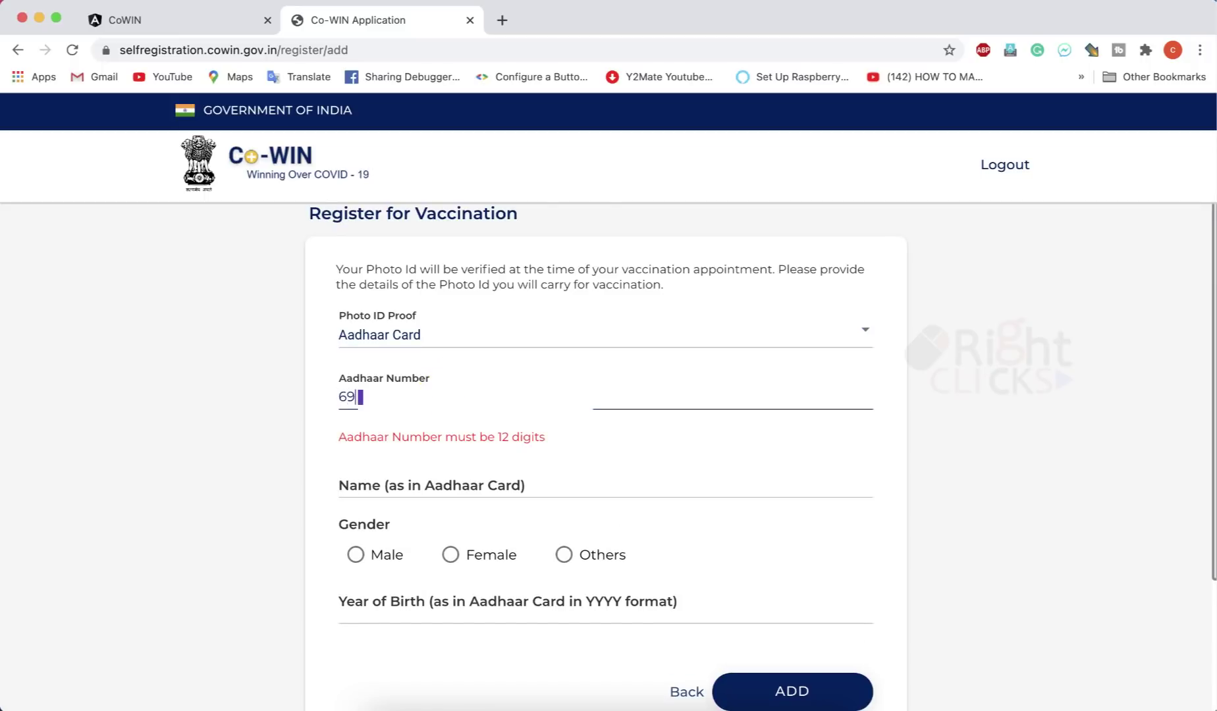
text(511)
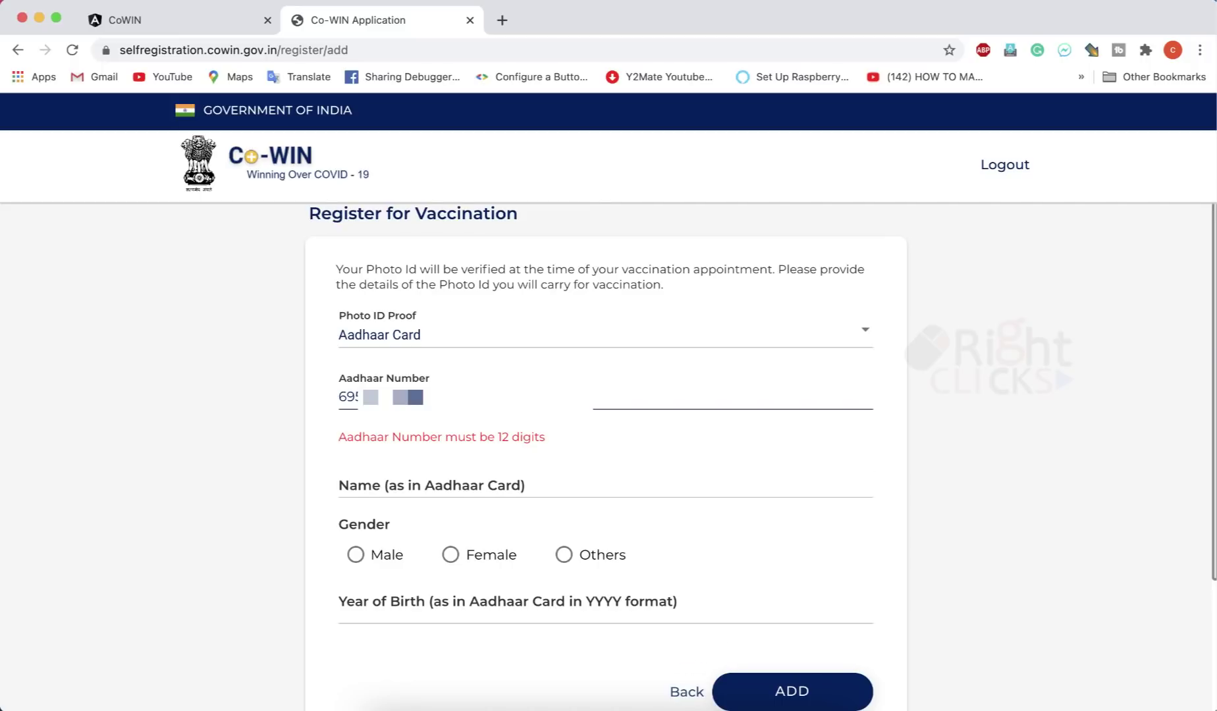
Step: Enter the member's name, gender Female, and birth year 1950, then add her
click(428, 461)
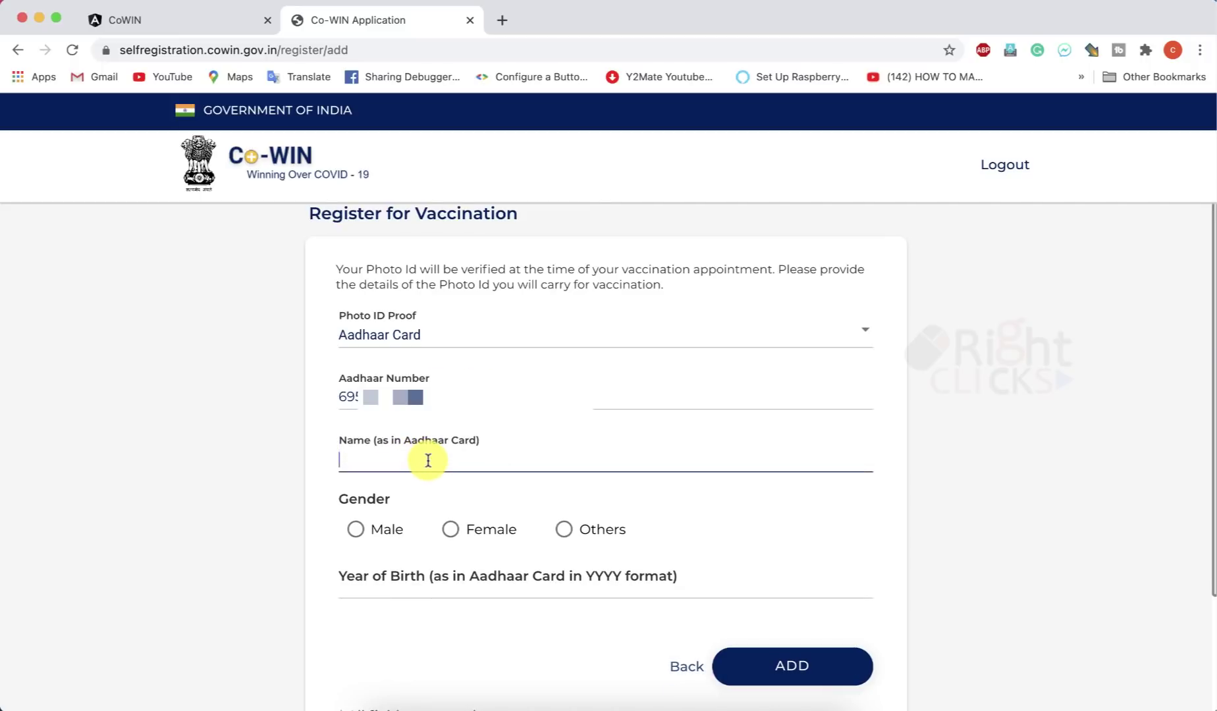
text(Suseela)
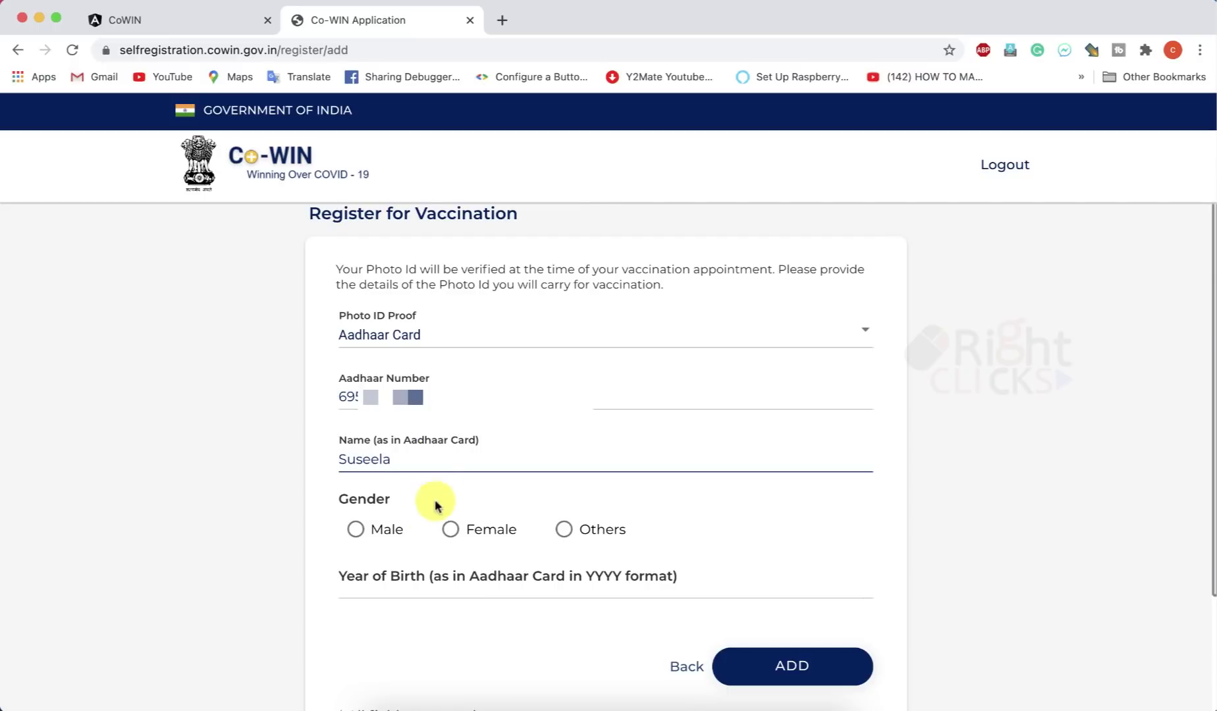
click(451, 529)
click(467, 579)
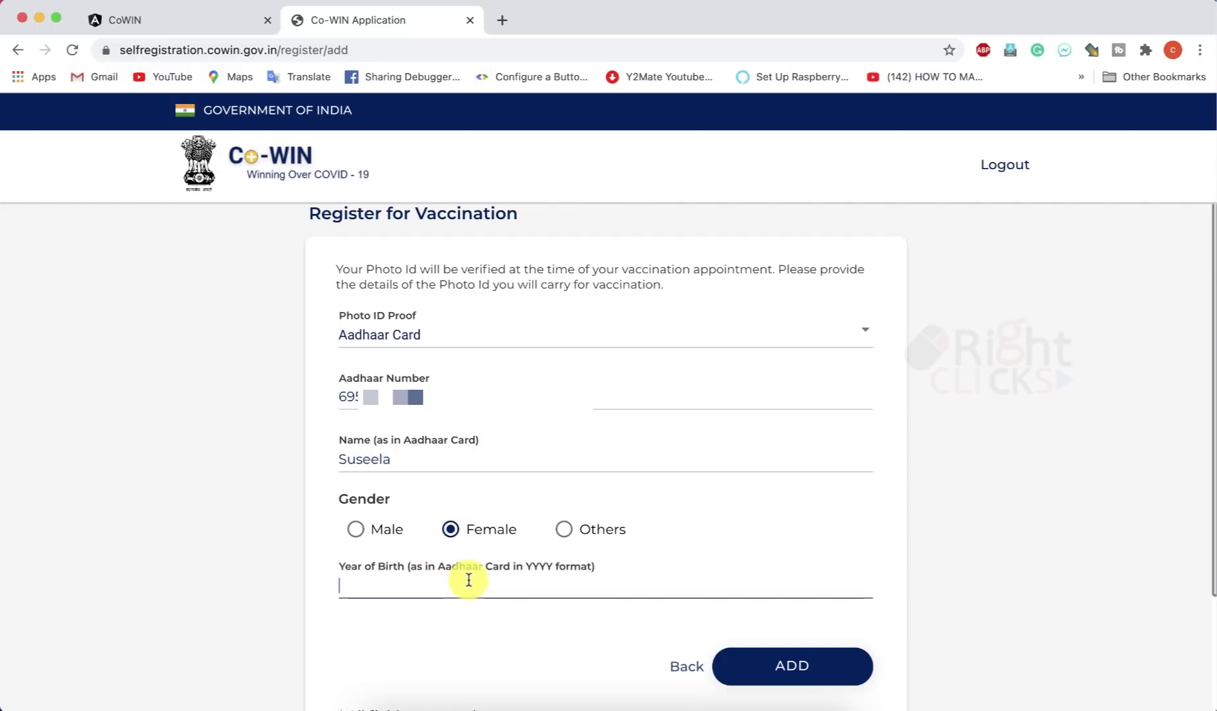
text(195)
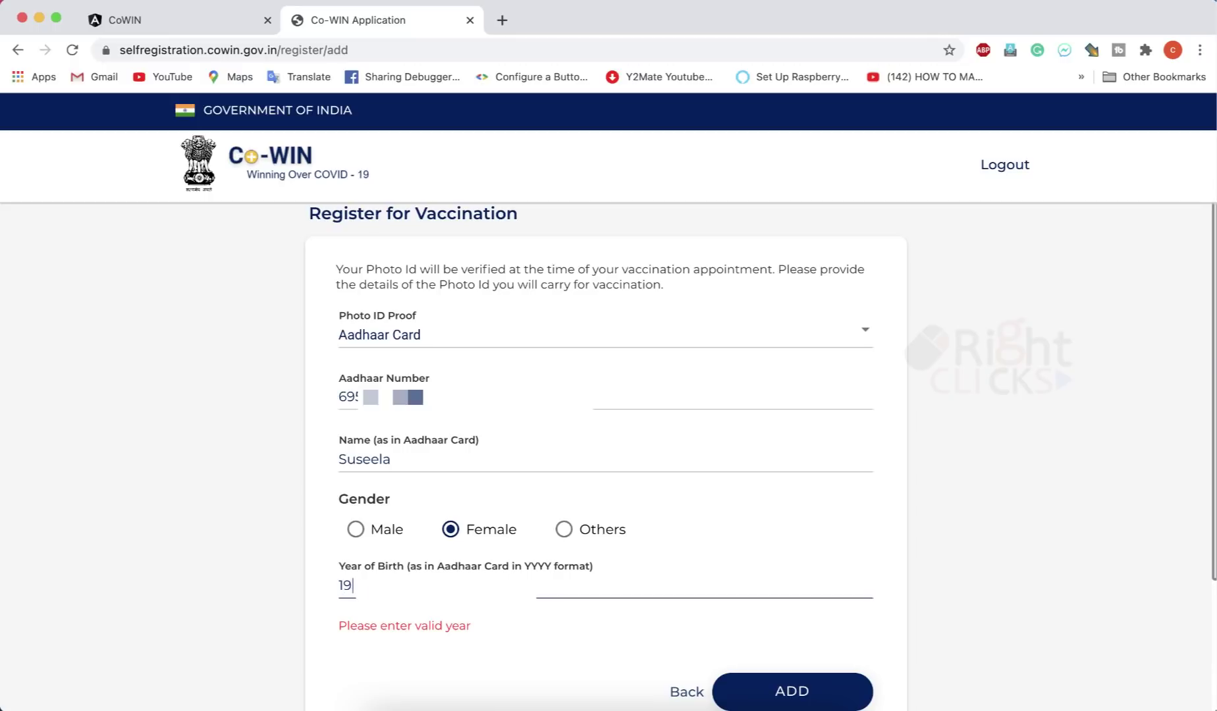
click(780, 672)
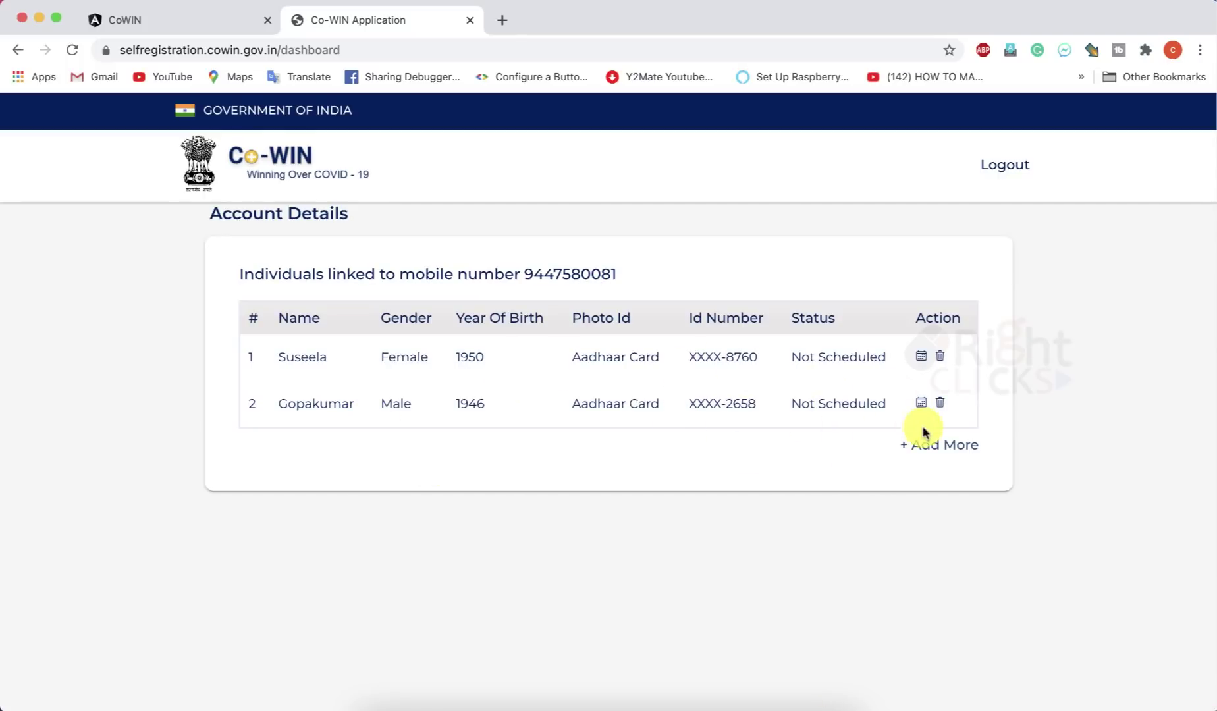
Step: Select both registered members and proceed to scheduling their appointment
click(920, 403)
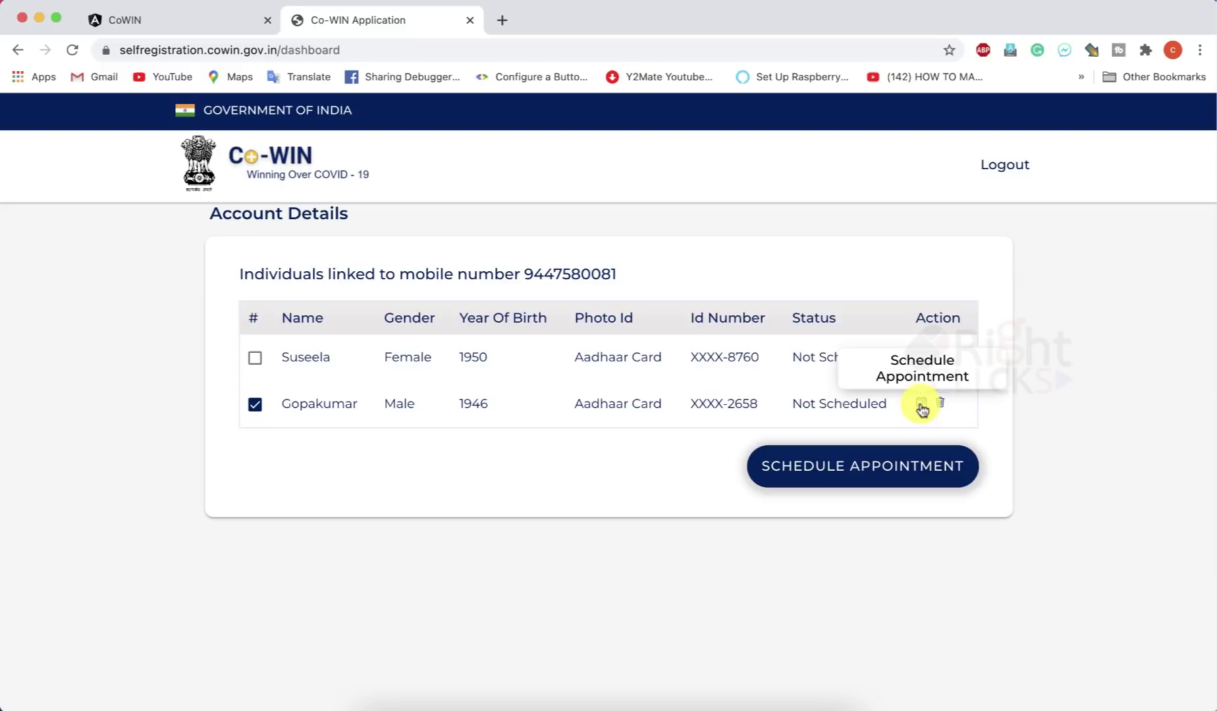
click(255, 357)
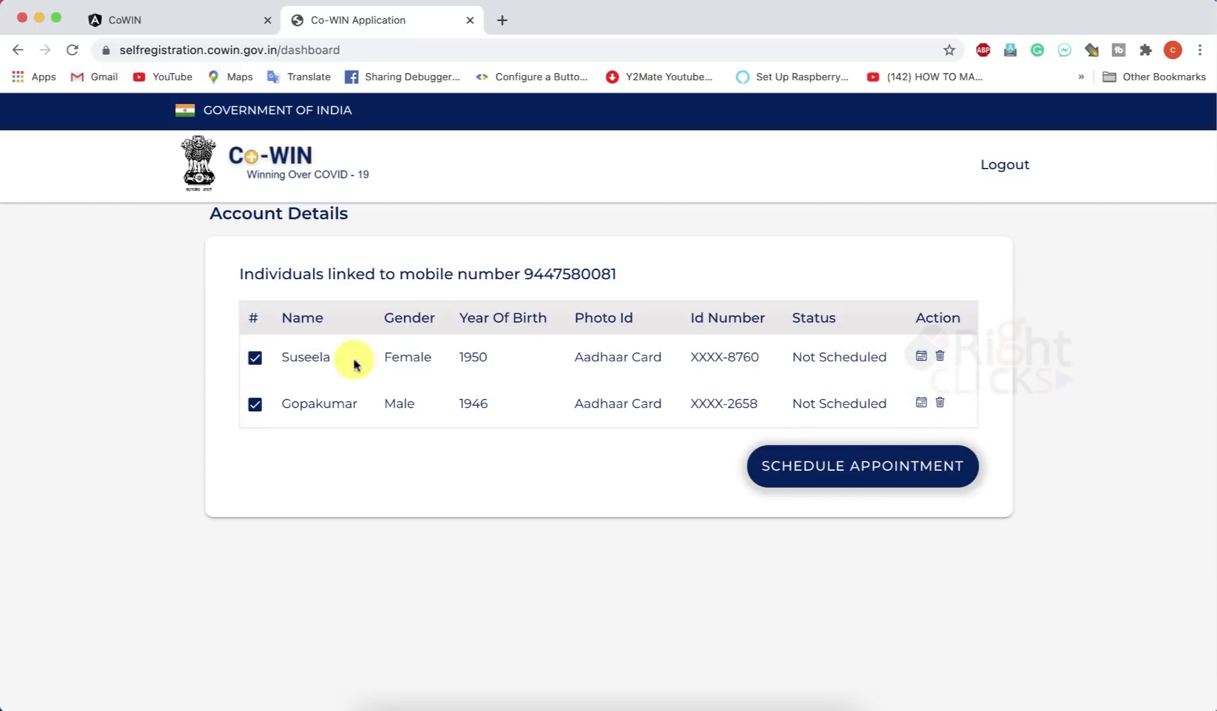
click(827, 464)
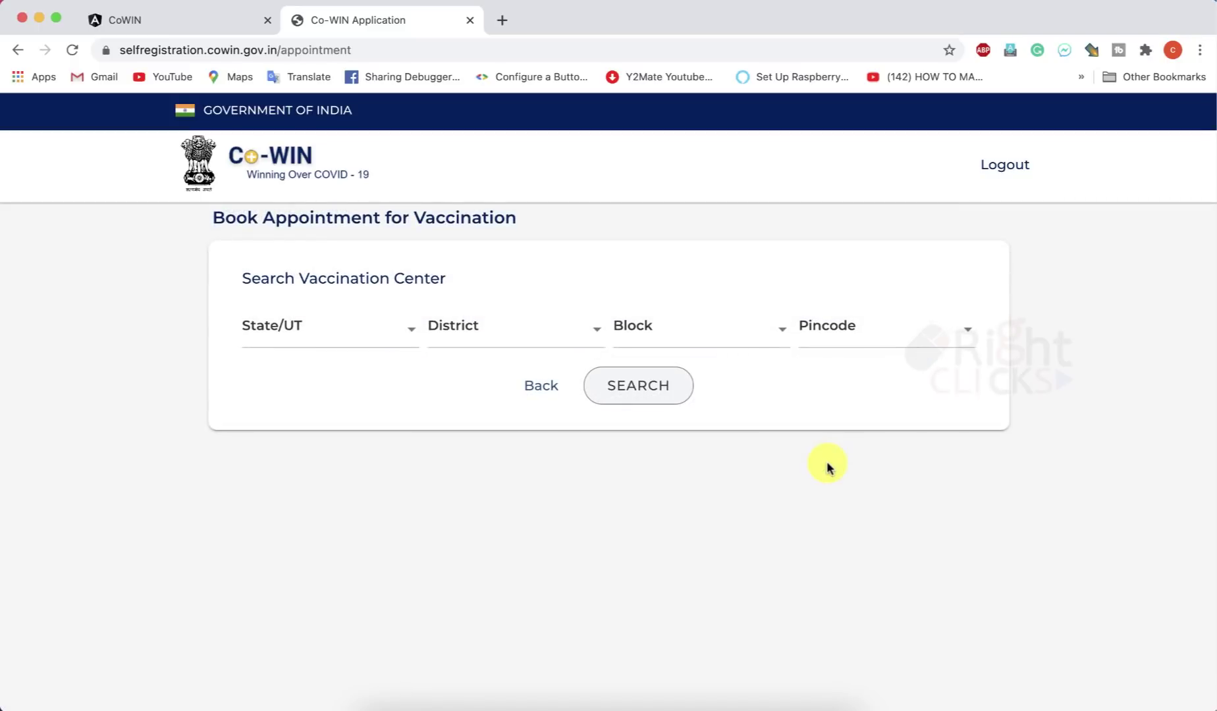
click(409, 337)
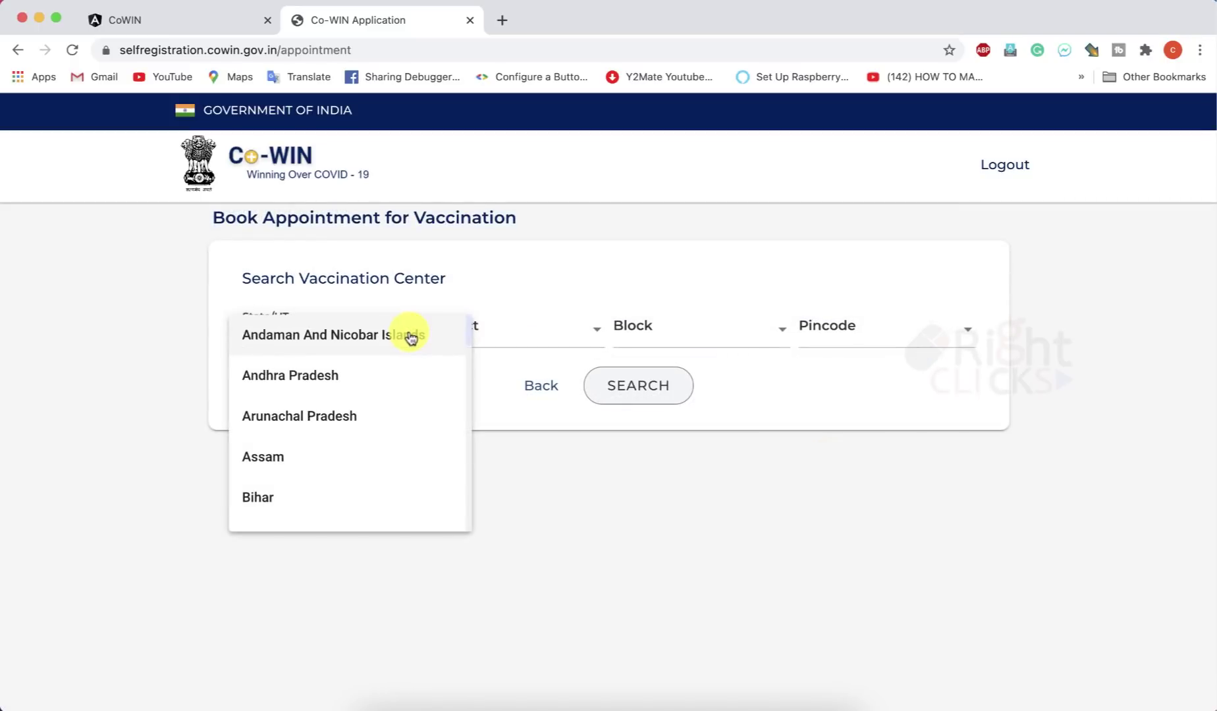
Step: Set the centre search state to Kerala and district to Thrissur
scroll(410, 337, down, 10)
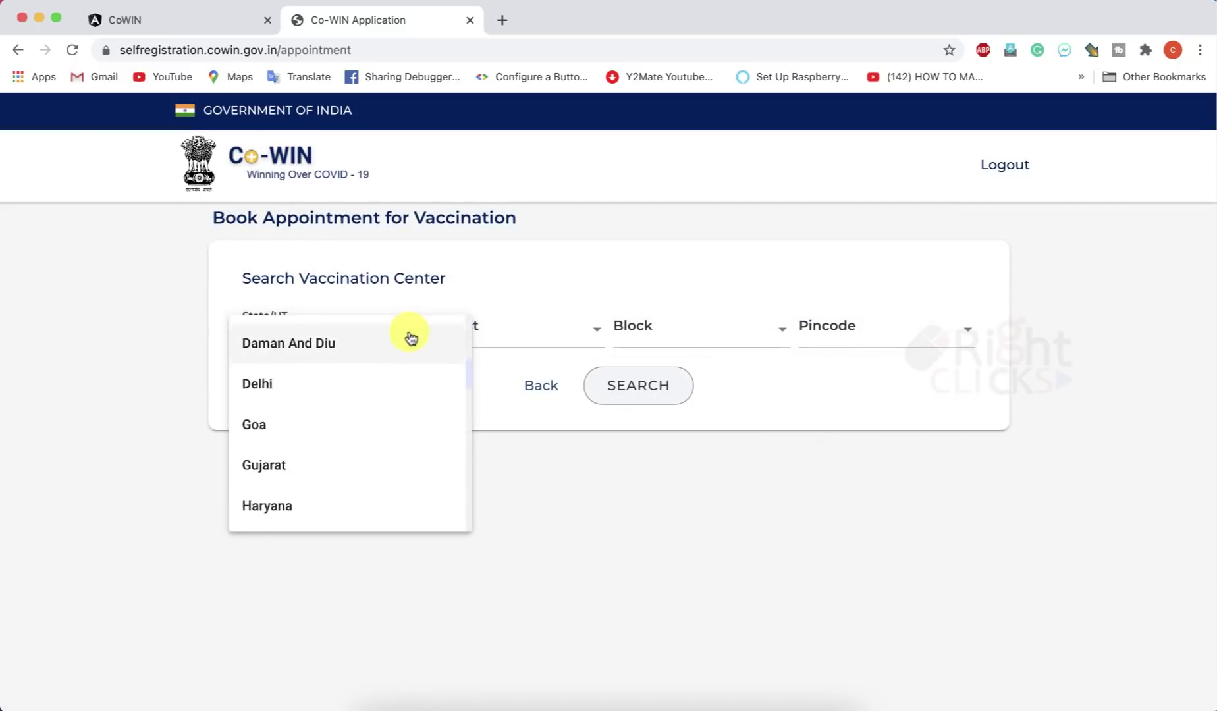
scroll(410, 337, up, 2)
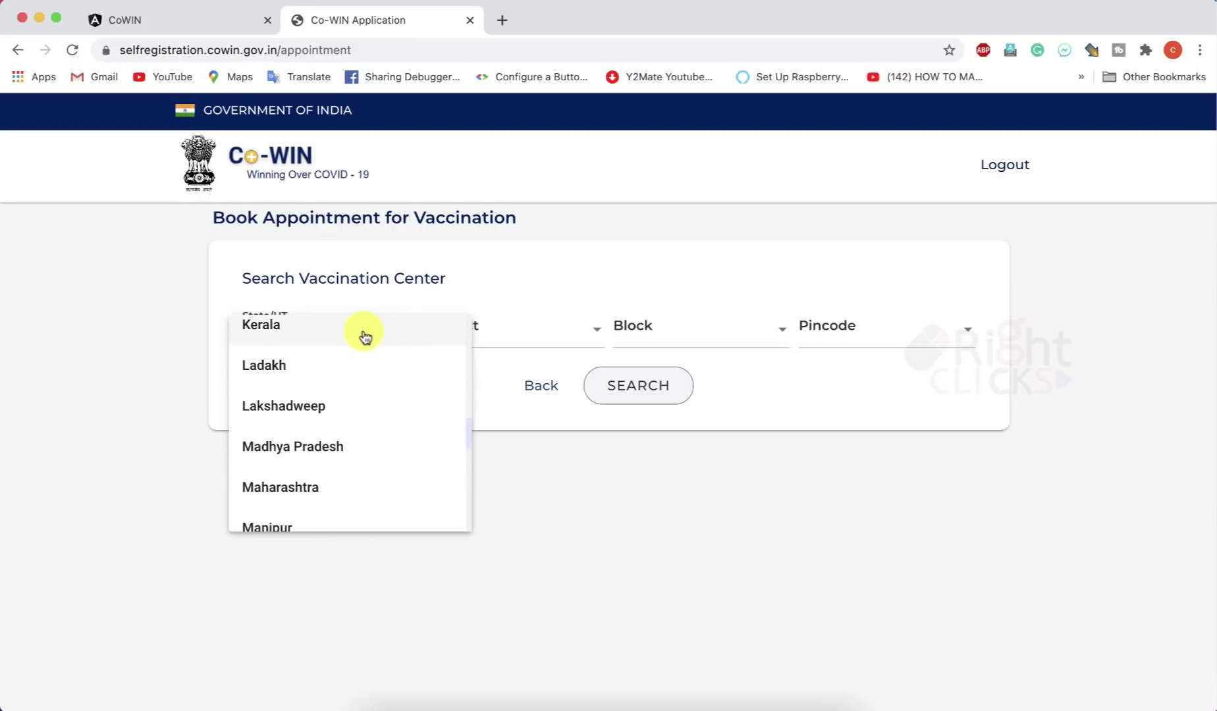
click(409, 337)
click(483, 343)
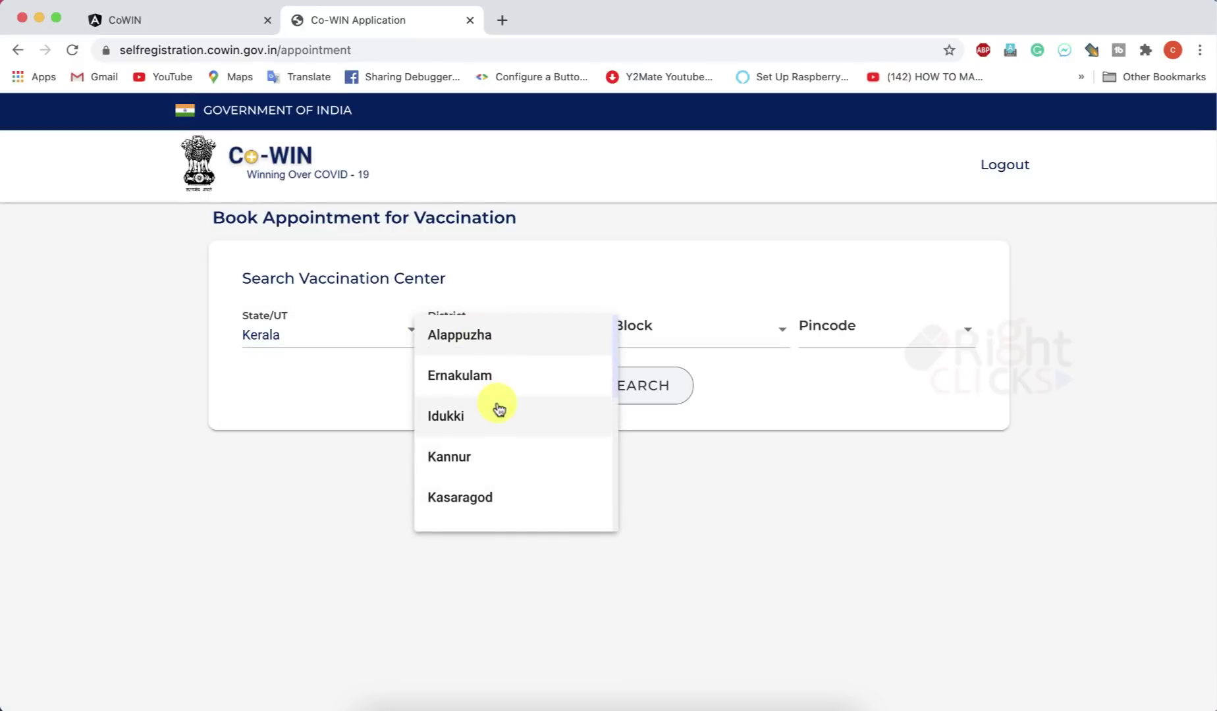
scroll(497, 407, down, 5)
scroll(499, 409, down, 1)
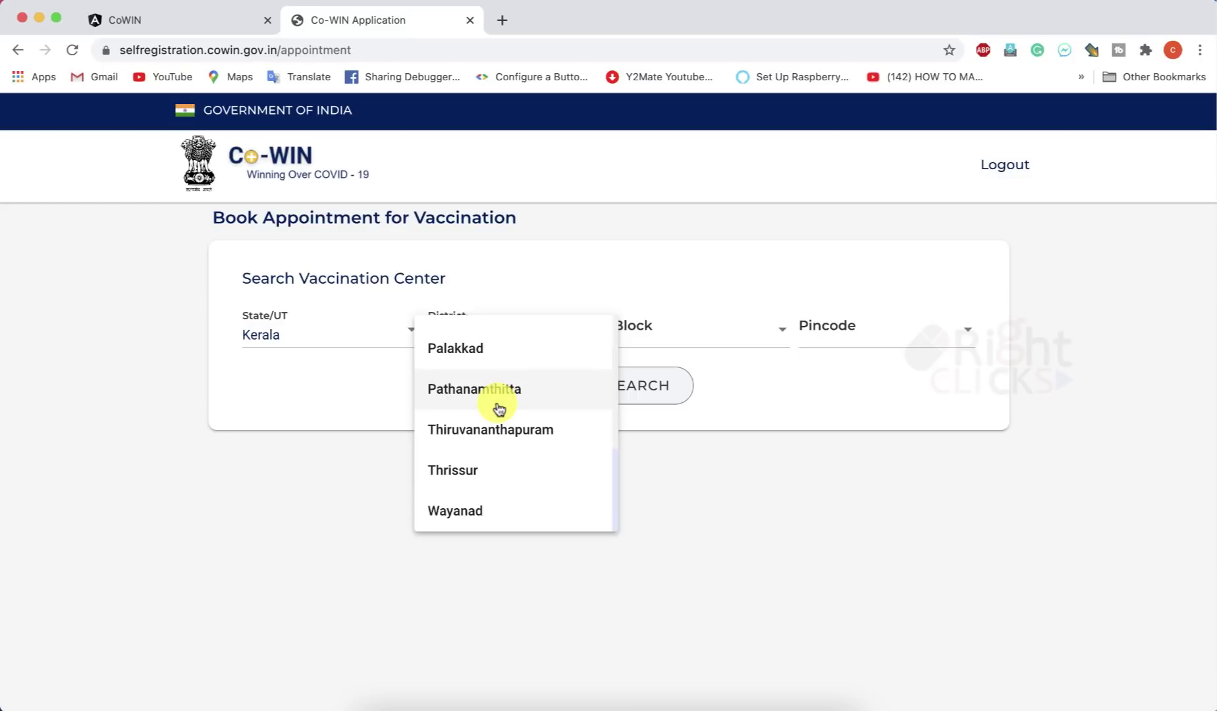
click(454, 470)
Step: Choose block Vadanappally CHC and pincode 680615, then search for centres
click(691, 330)
scroll(692, 428, down, 10)
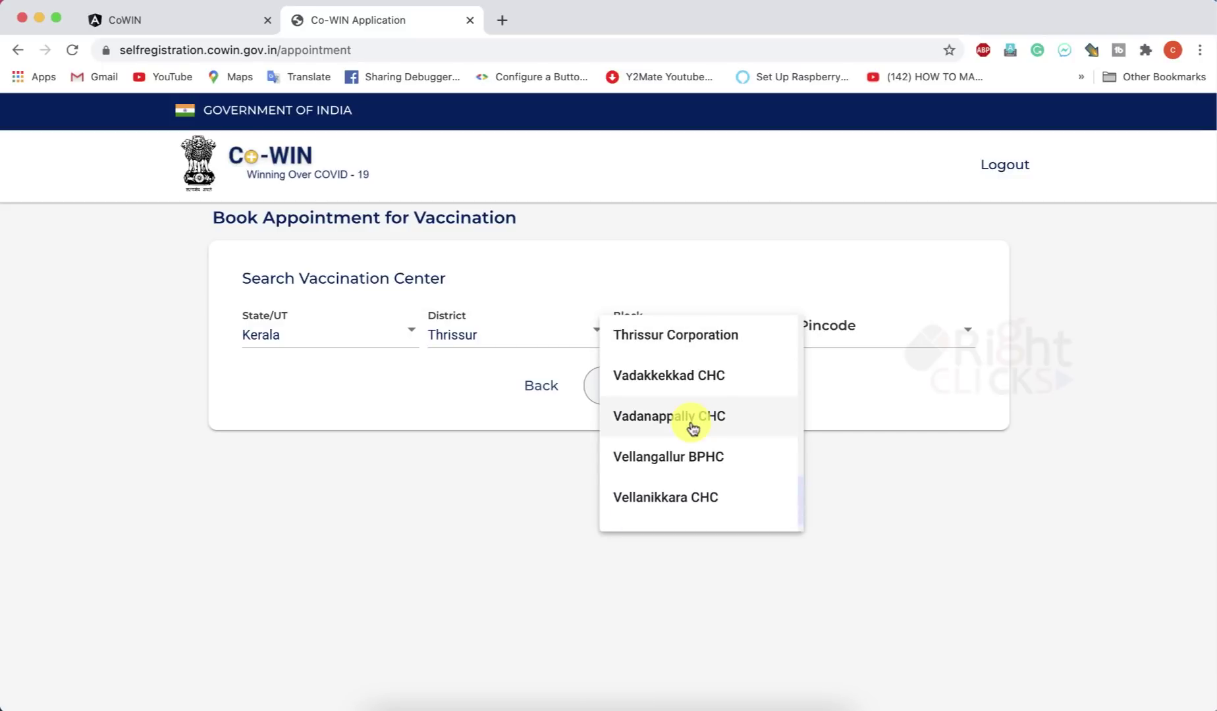
click(693, 426)
click(845, 336)
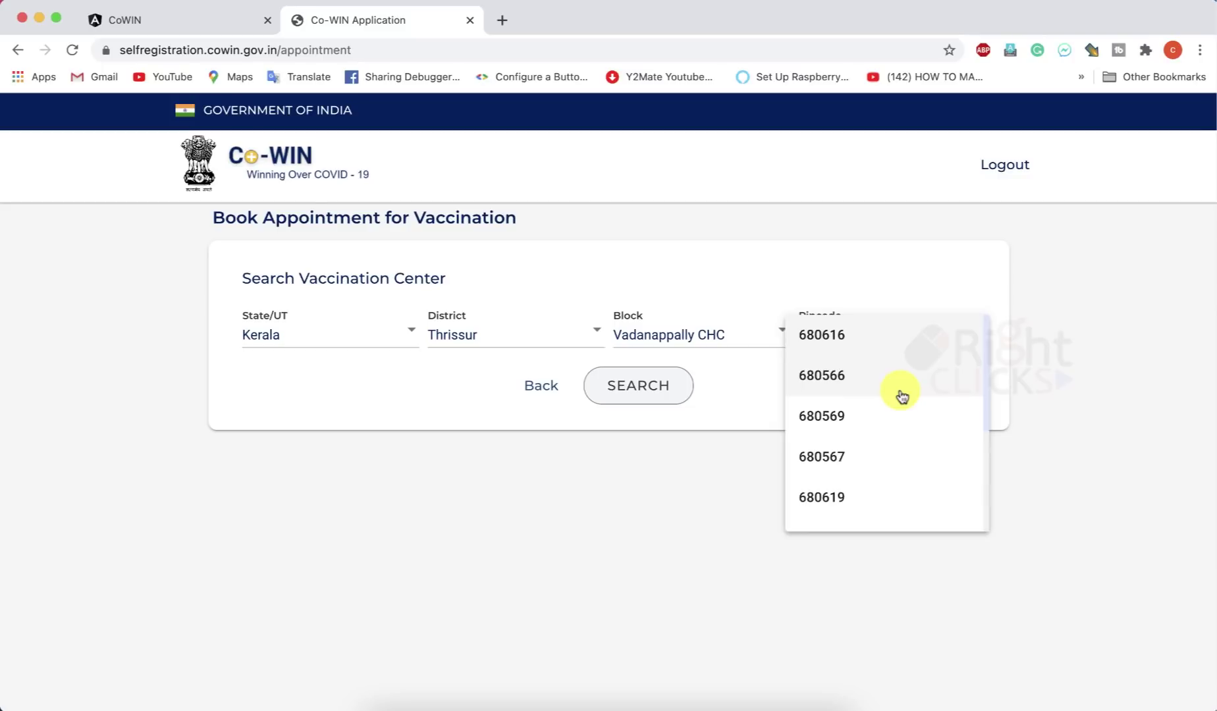
scroll(902, 395, down, 5)
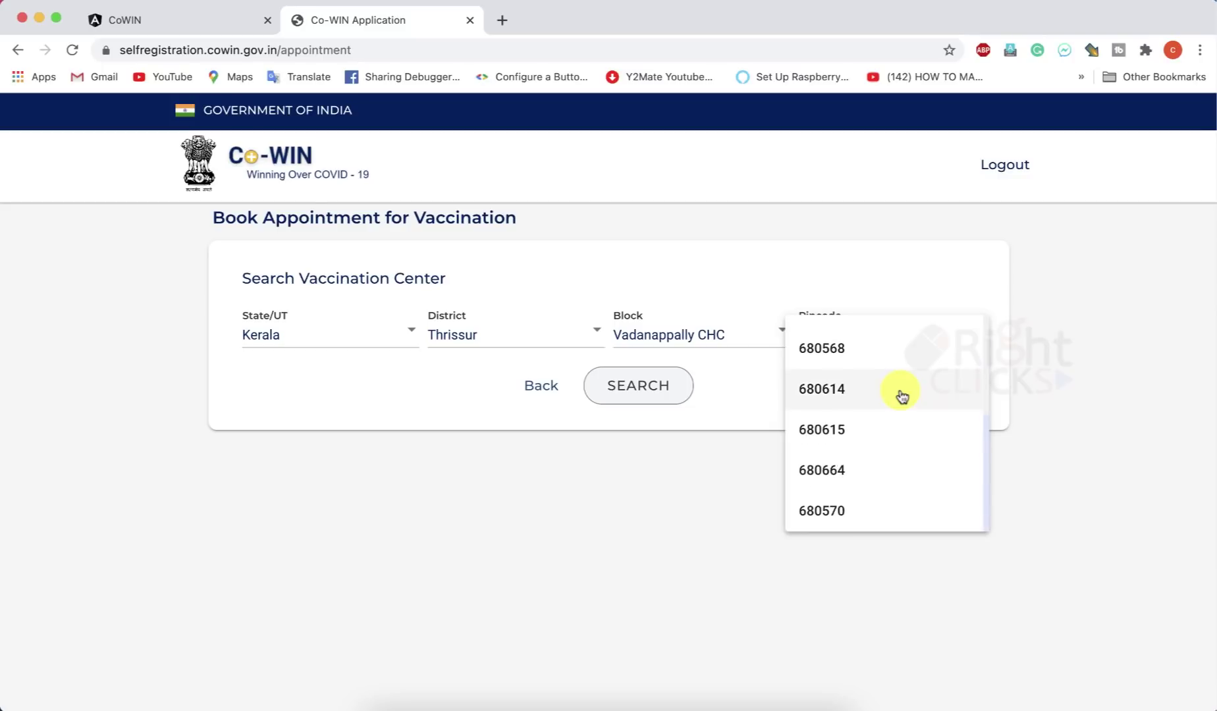
click(846, 433)
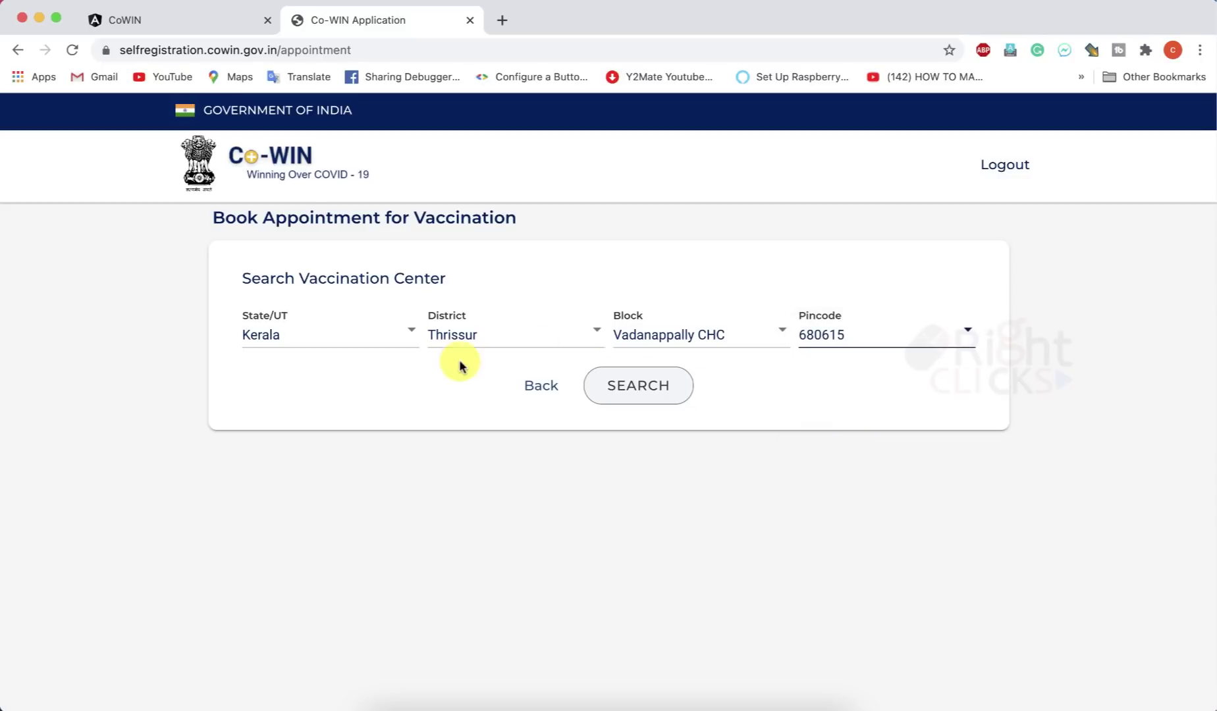
click(631, 393)
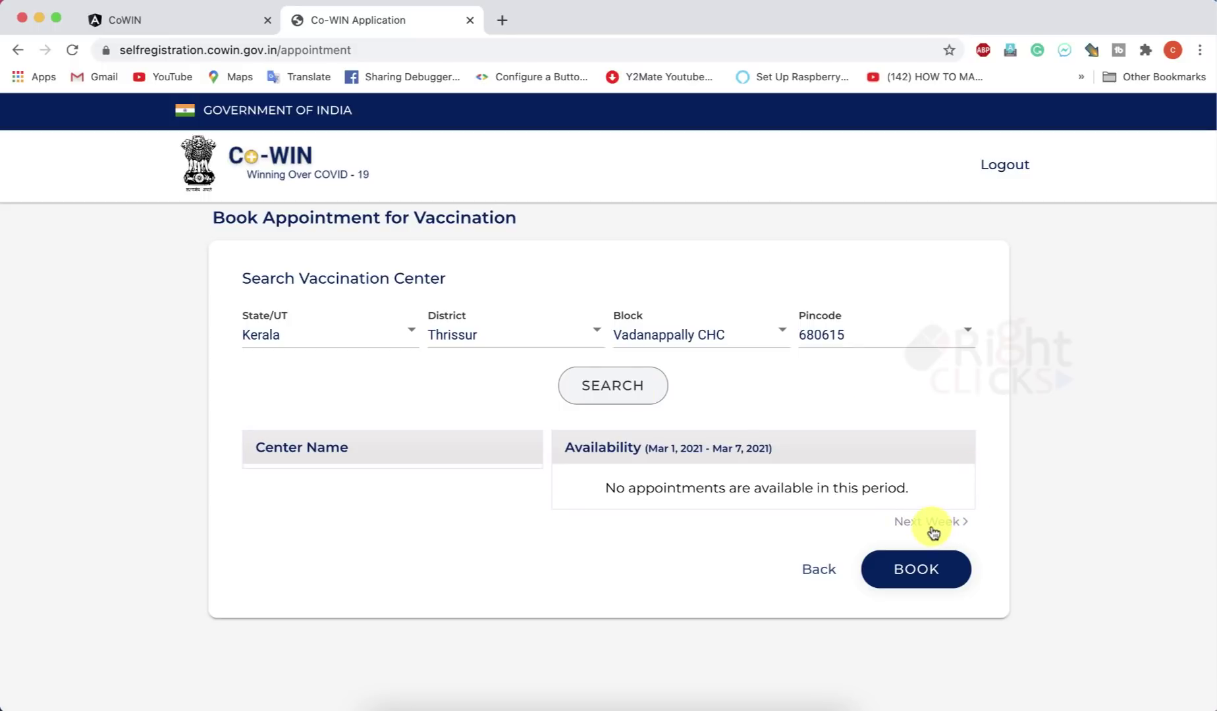
click(839, 332)
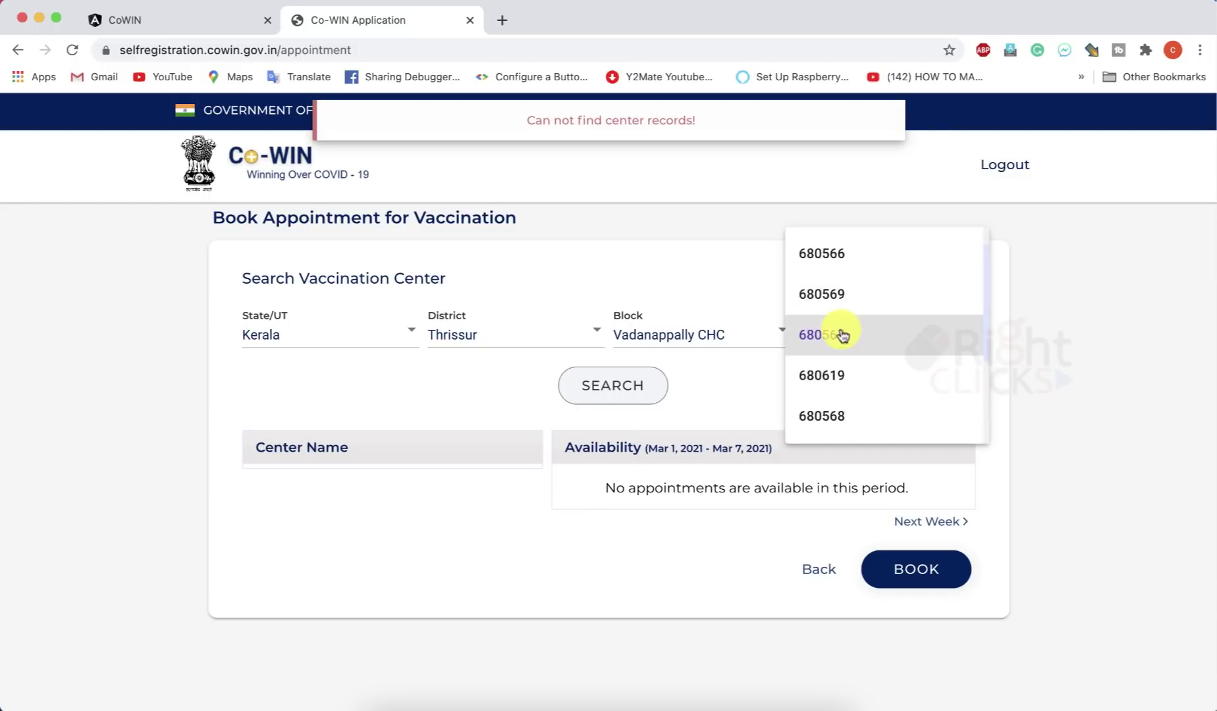
click(828, 377)
click(622, 381)
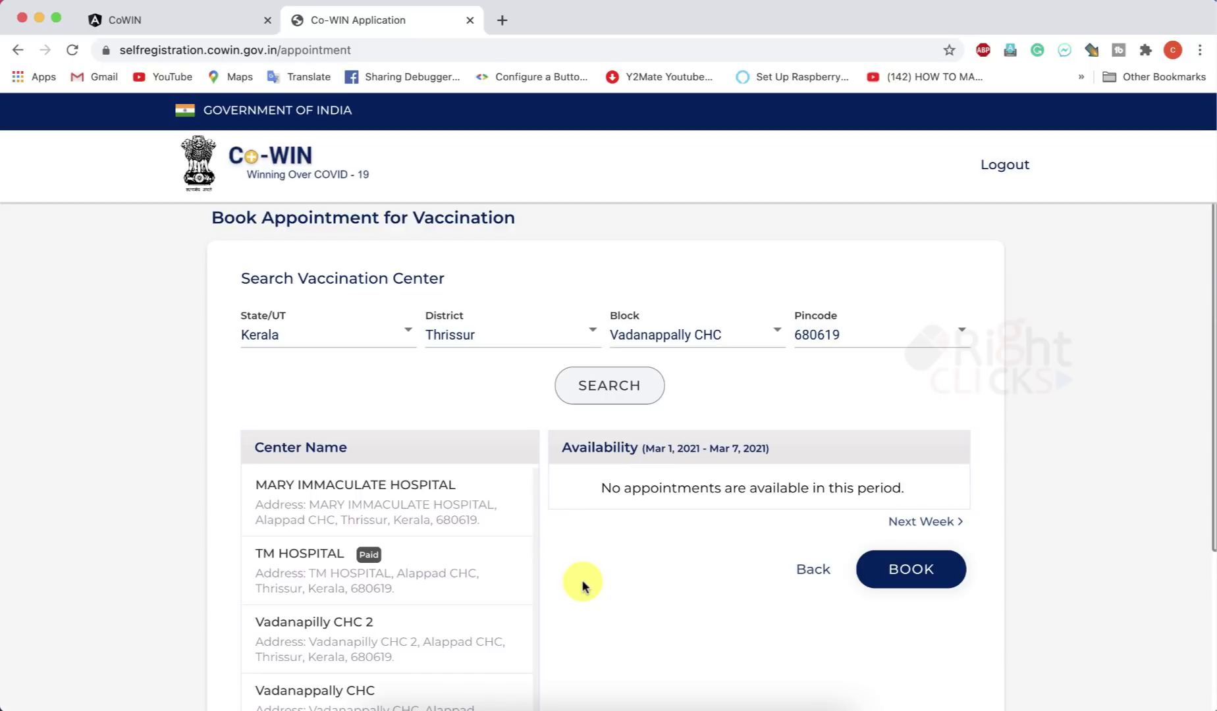
scroll(583, 586, down, 4)
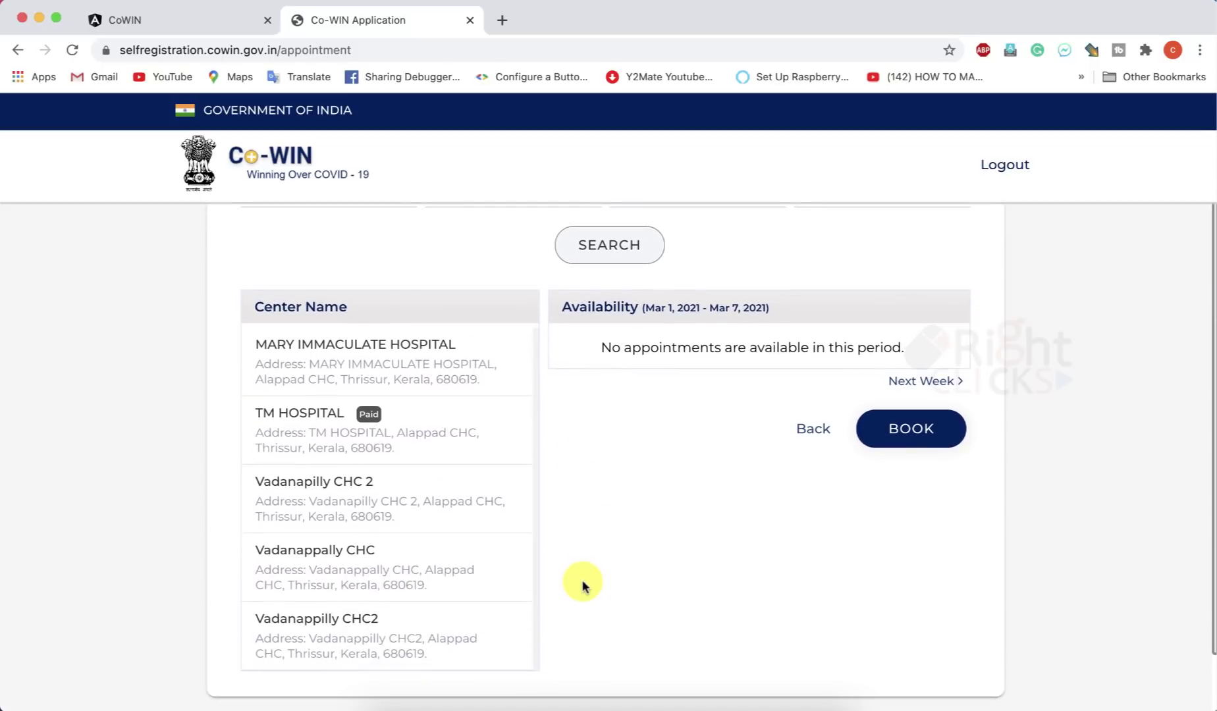
scroll(582, 586, down, 2)
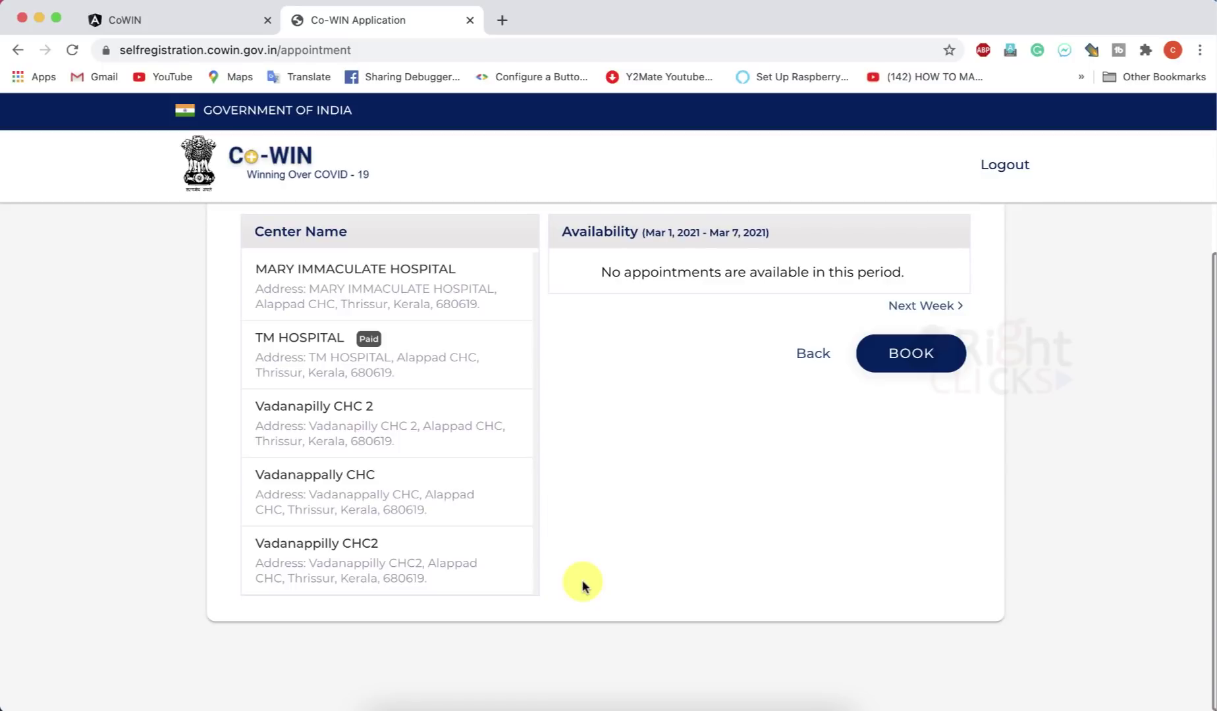
scroll(719, 512, up, 2)
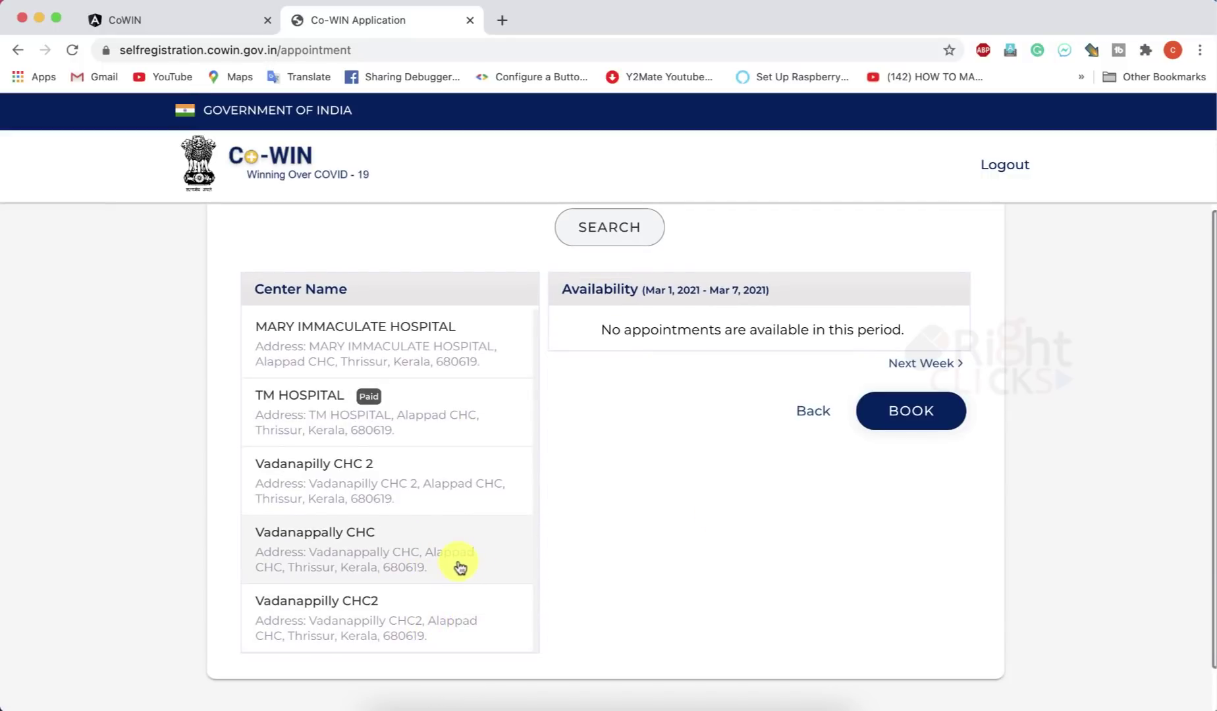
Step: Check Mary Immaculate Hospital, try booking there, then check Vadanapilly CHC 2 for slots
click(399, 342)
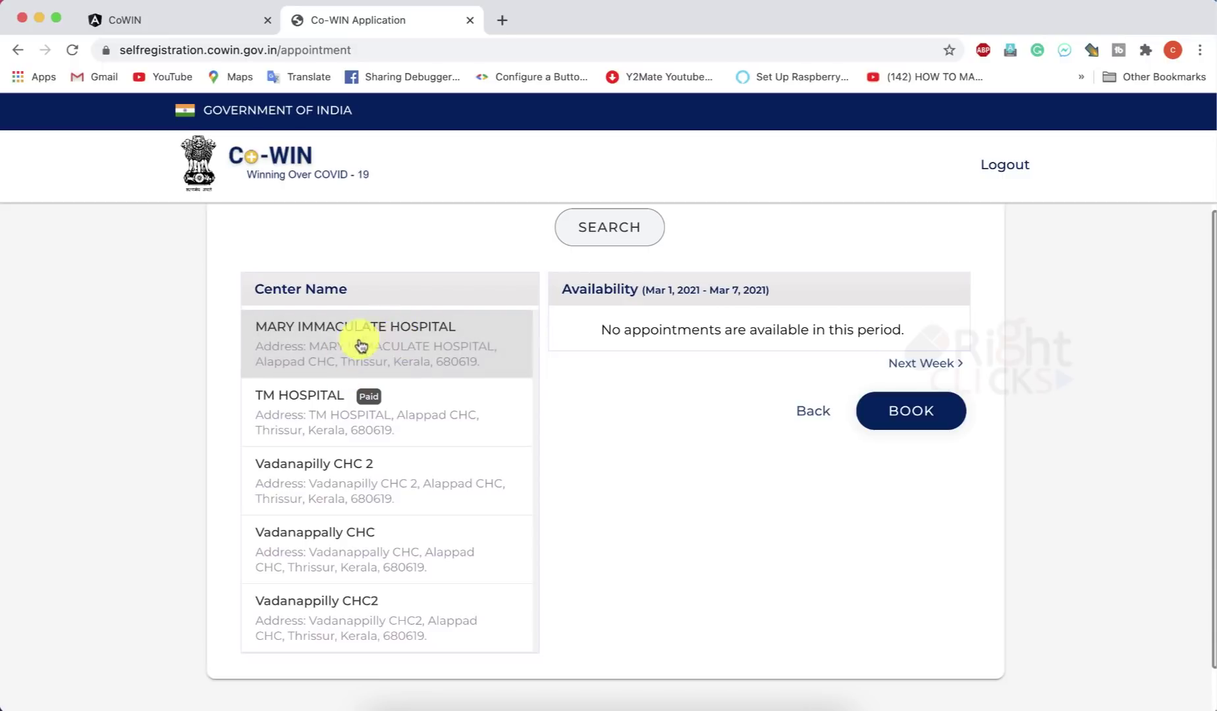
click(395, 341)
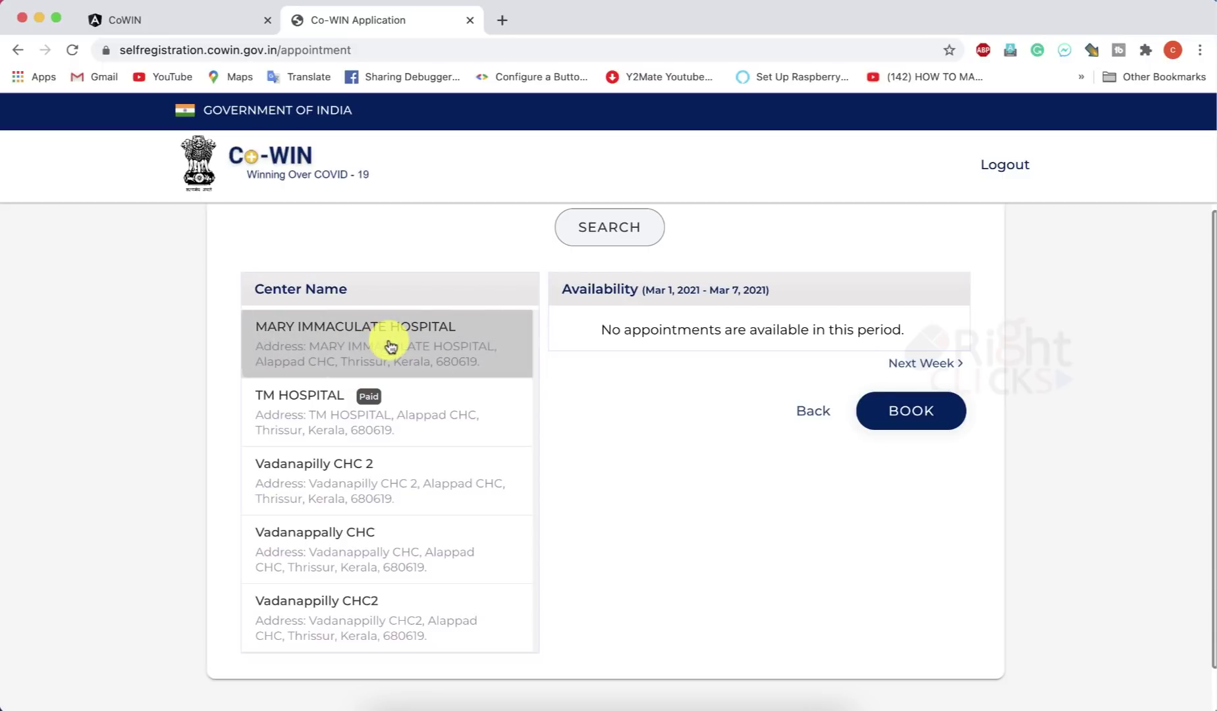
click(905, 422)
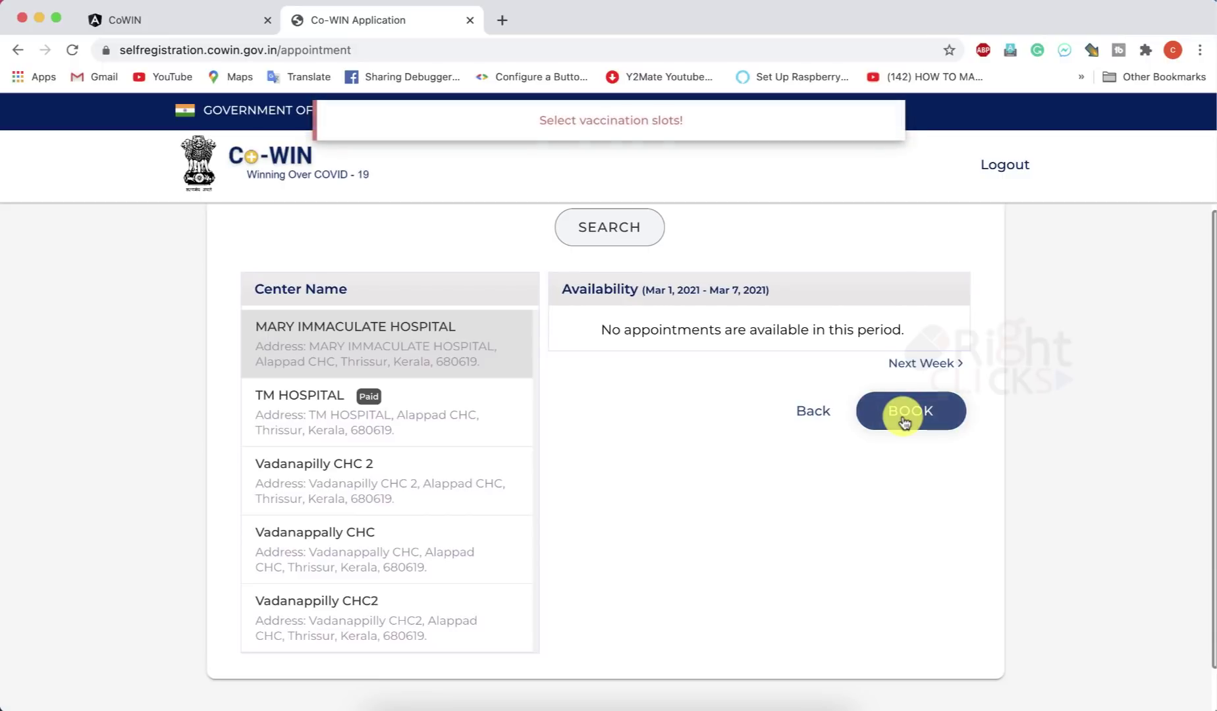
scroll(660, 426, up, 3)
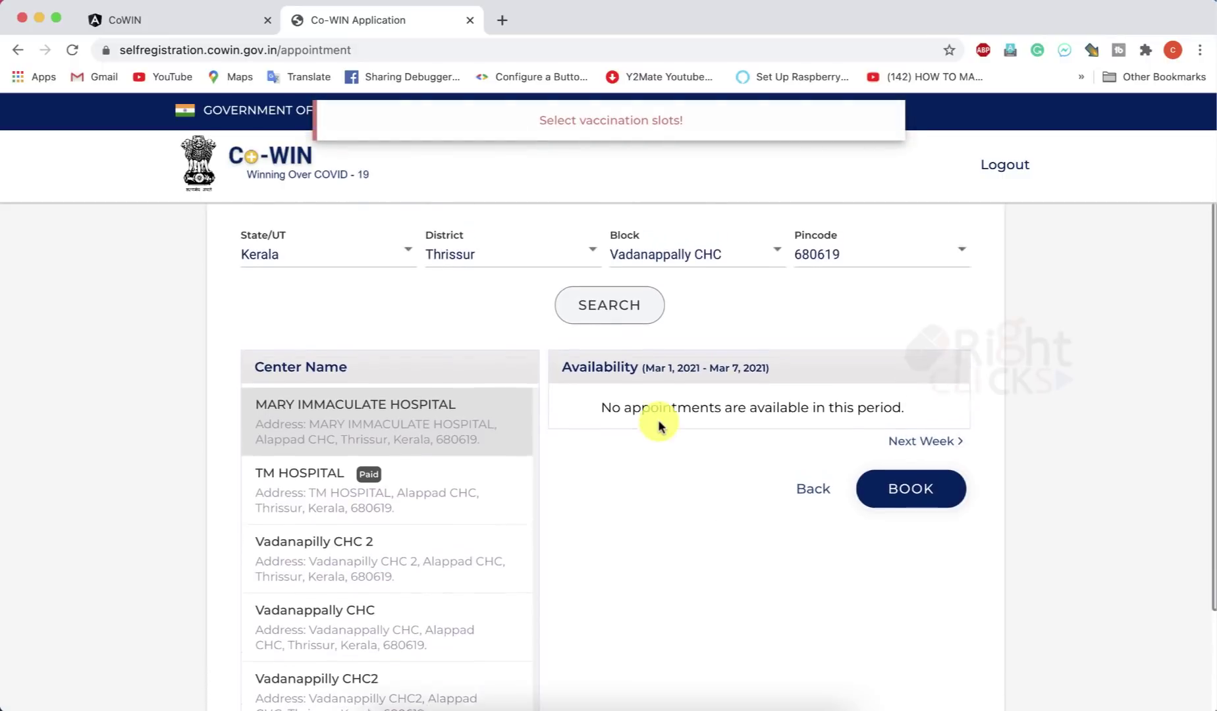
click(377, 436)
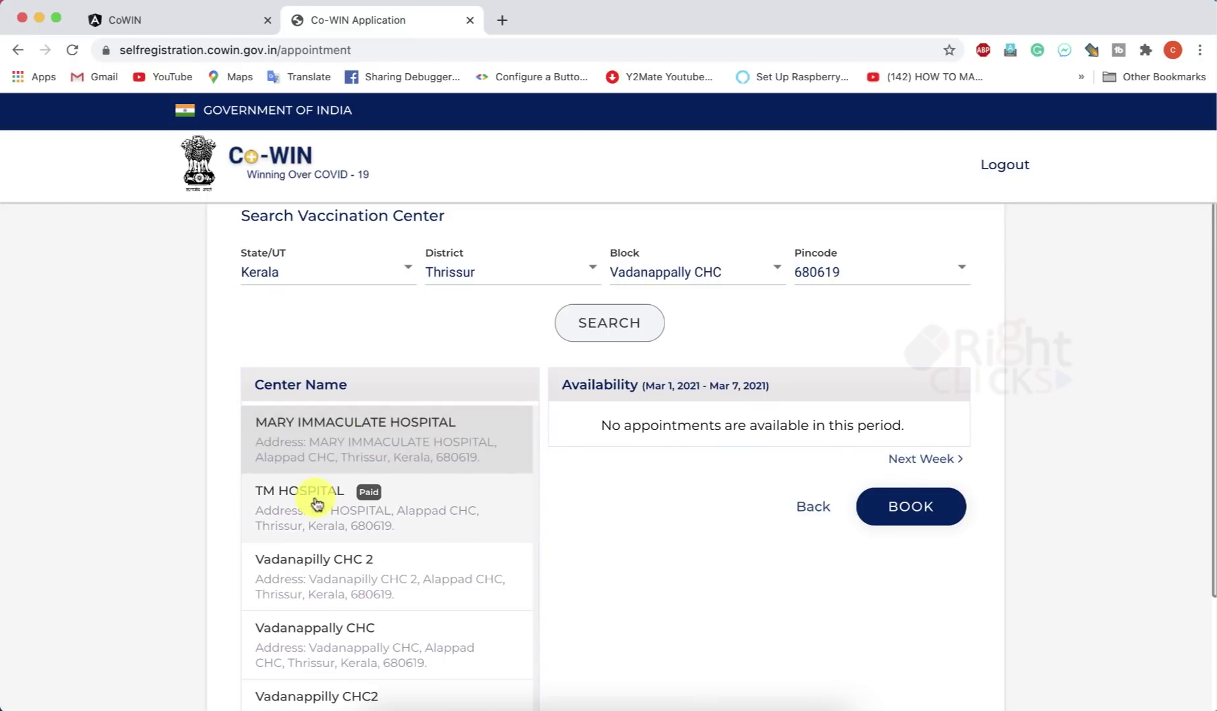
click(319, 577)
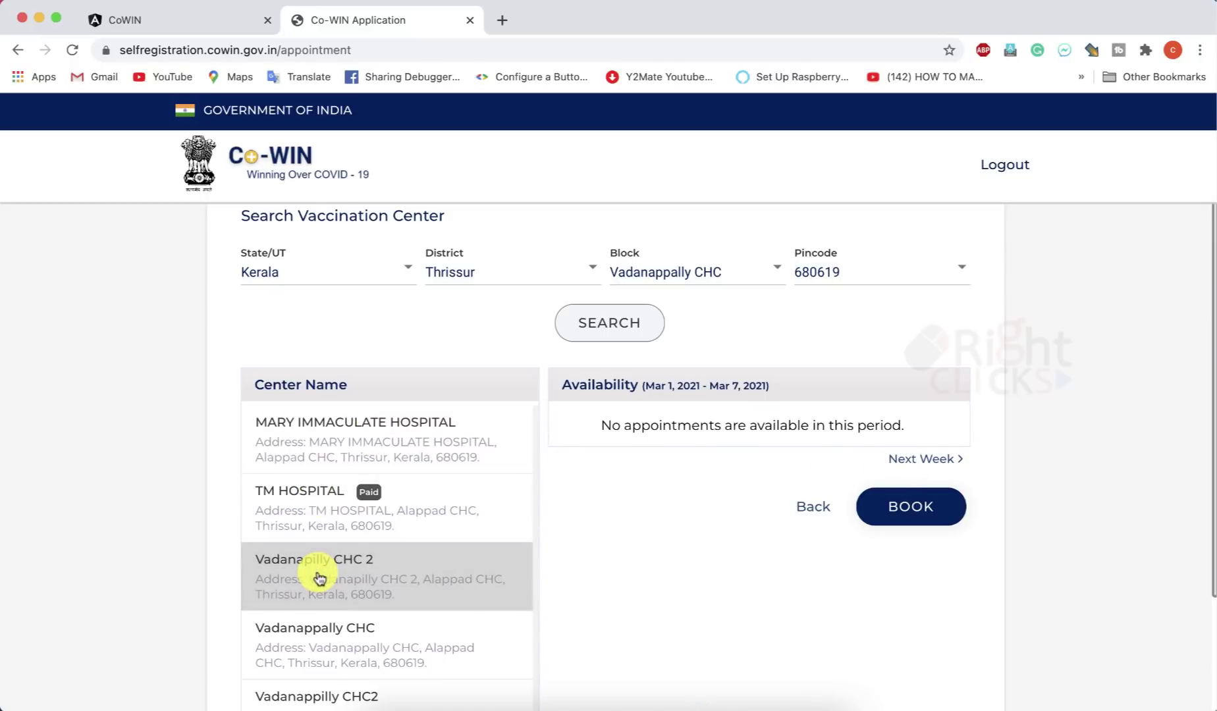
Step: Open Vadanappally CHC, select the Thu Mar 04 2021 Forenoon slot, and book it
click(318, 645)
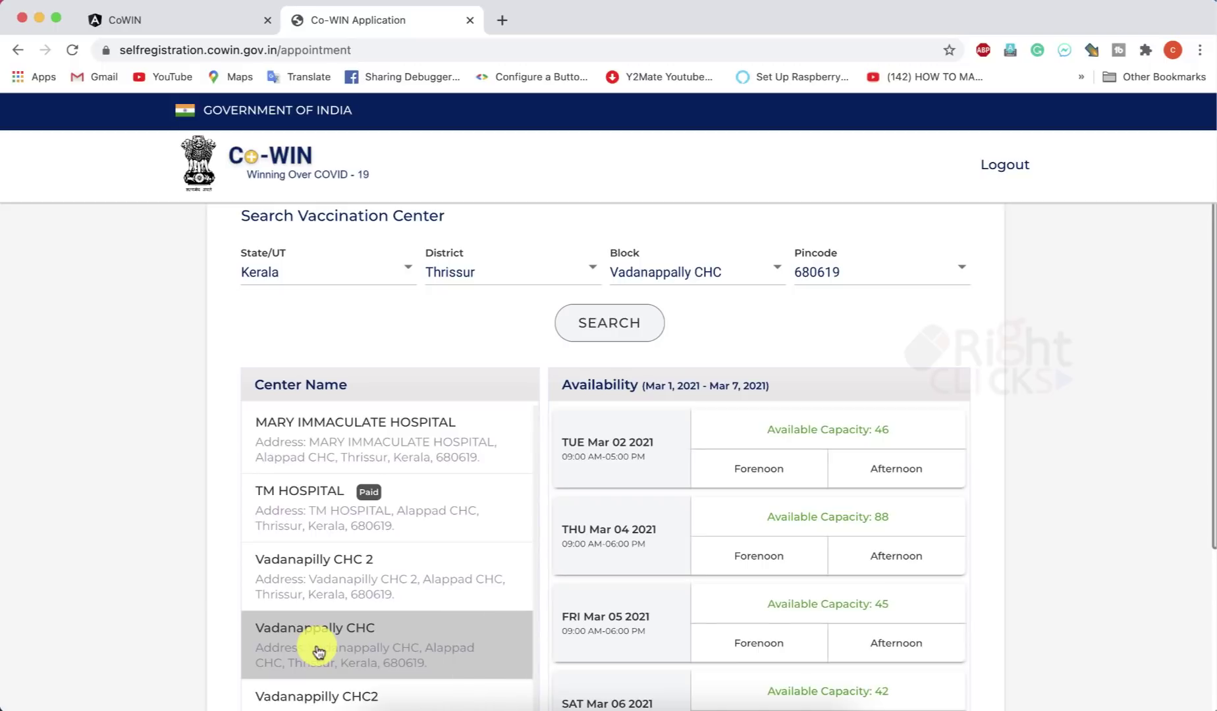
scroll(408, 511, down, 1)
scroll(411, 514, down, 2)
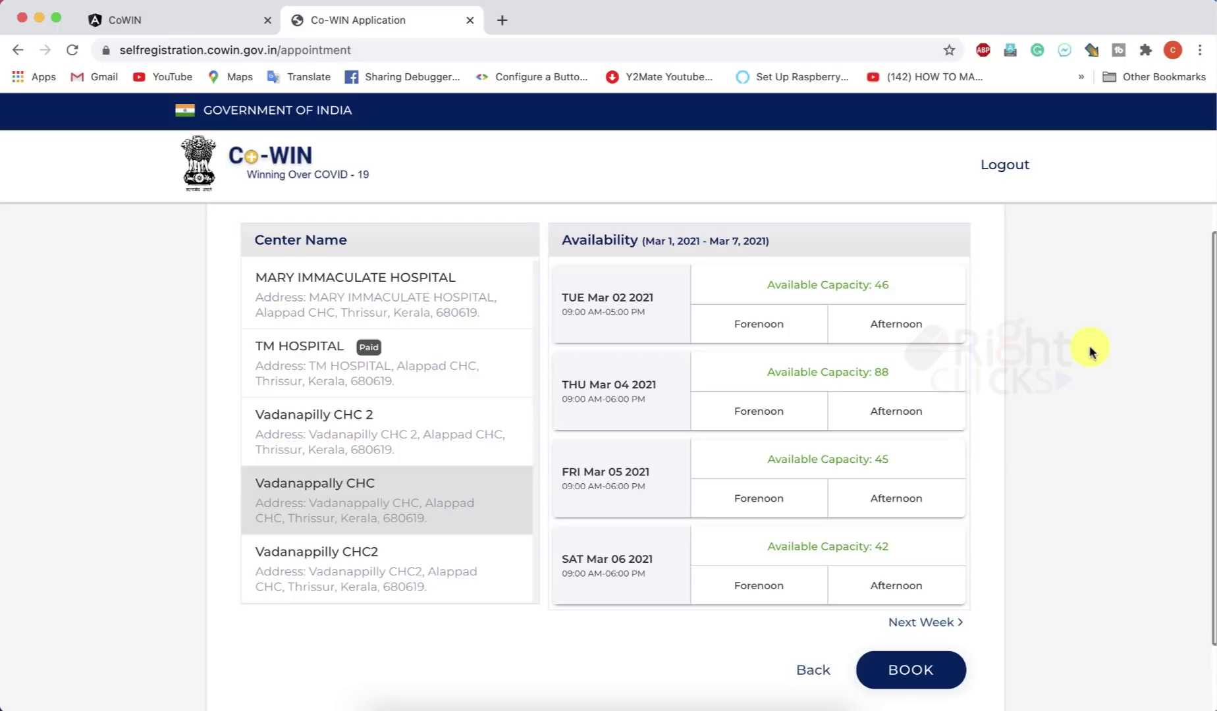
click(766, 413)
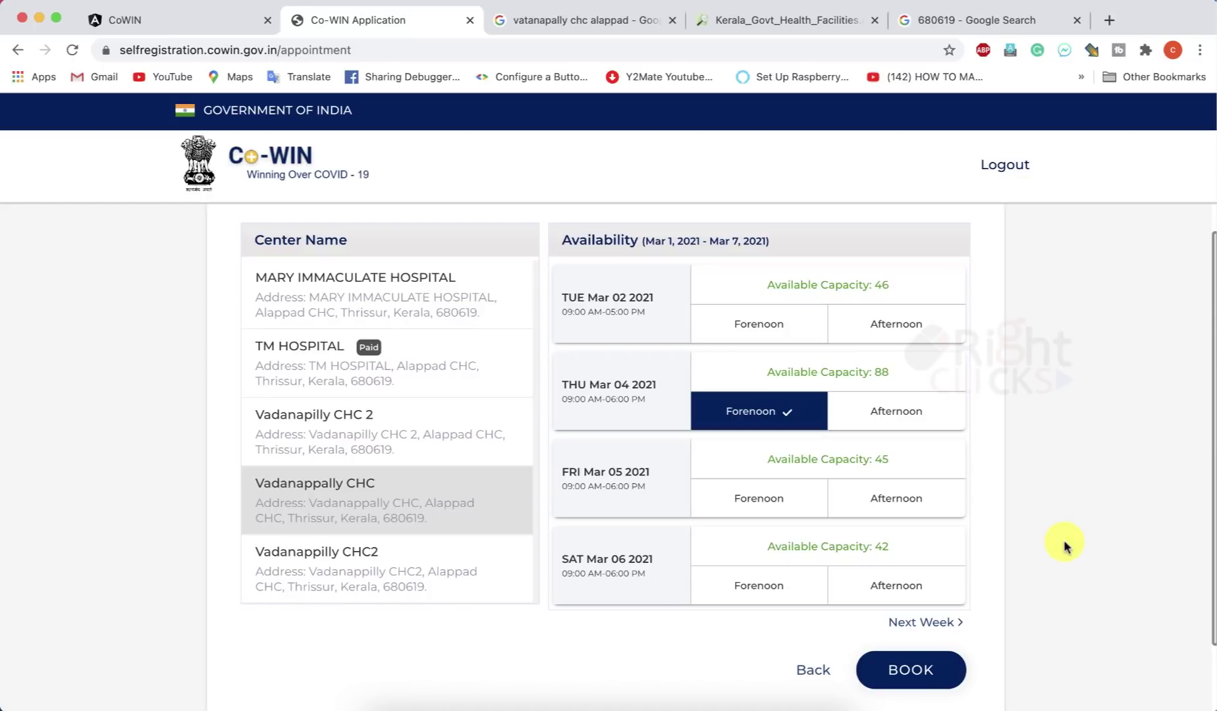
click(912, 671)
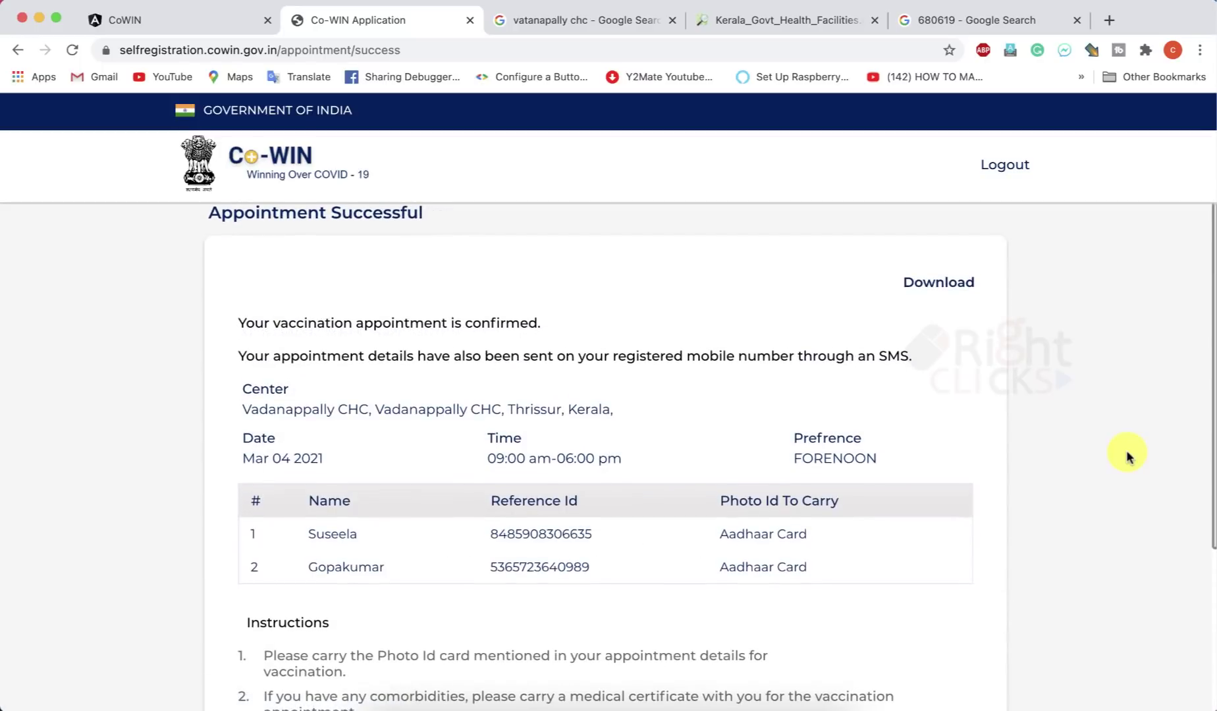
Step: Scroll through the Appointment Successful page to review both members' reference IDs and the Download link
scroll(1127, 456, down, 3)
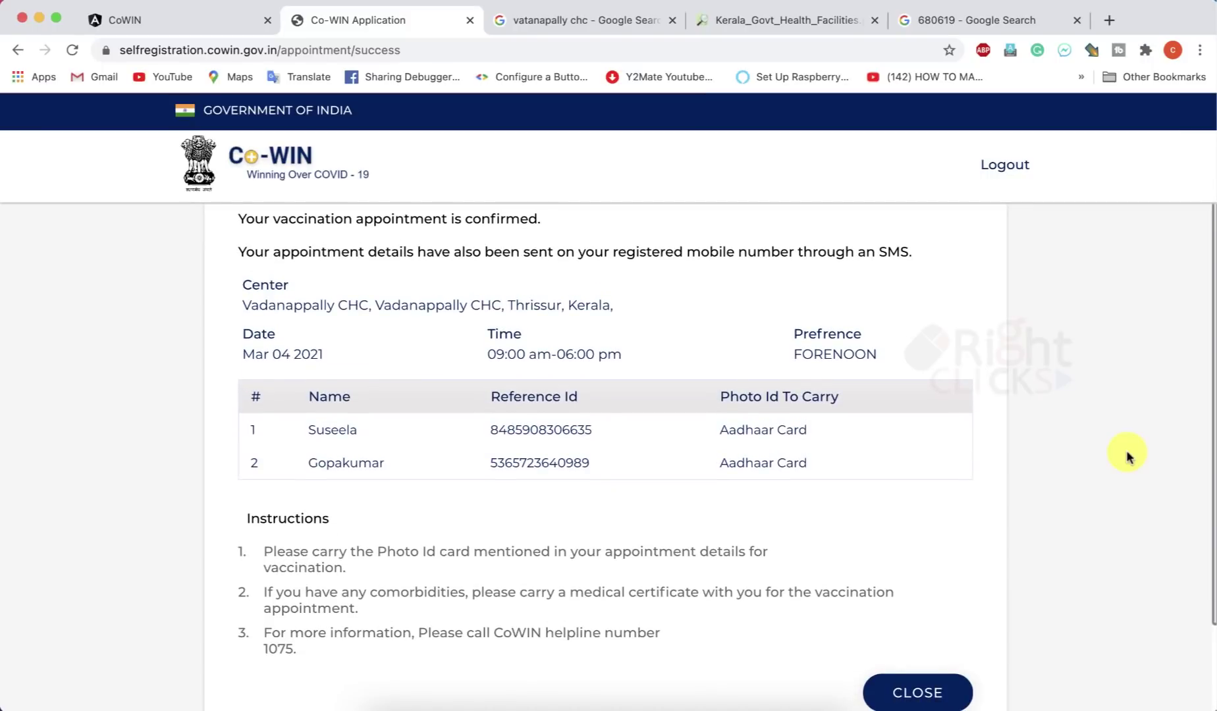
scroll(1127, 455, down, 1)
scroll(1127, 456, up, 1)
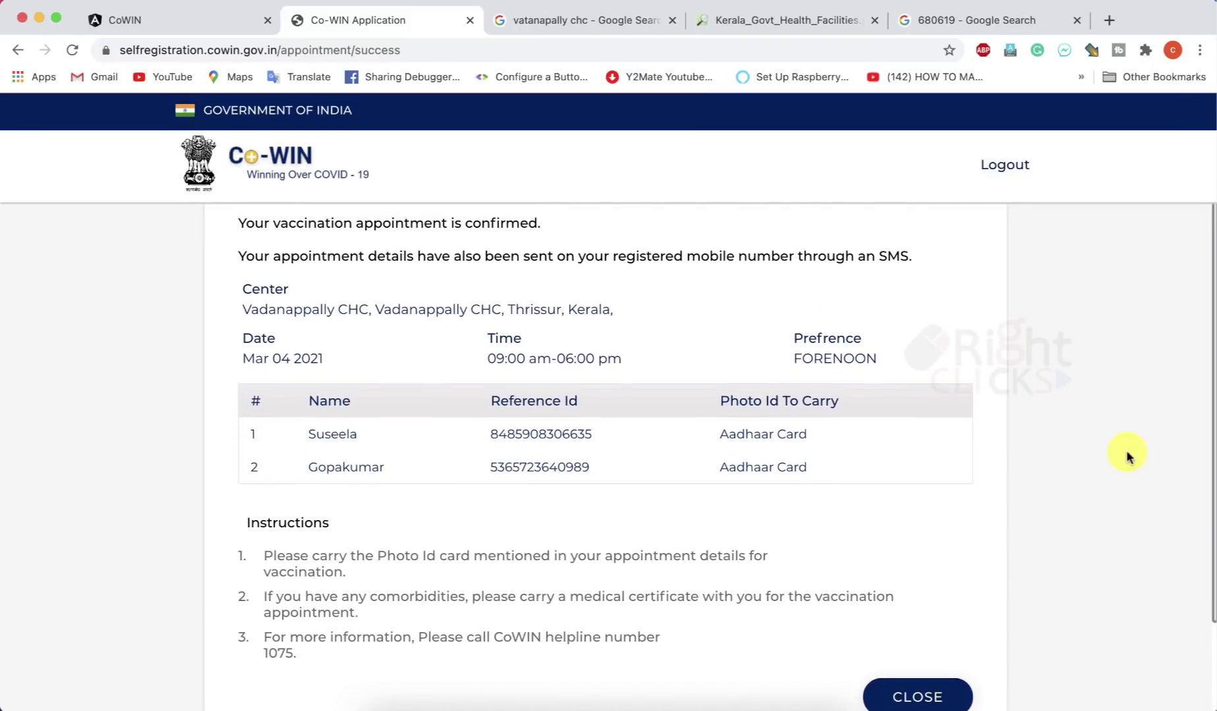
scroll(1127, 455, down, 2)
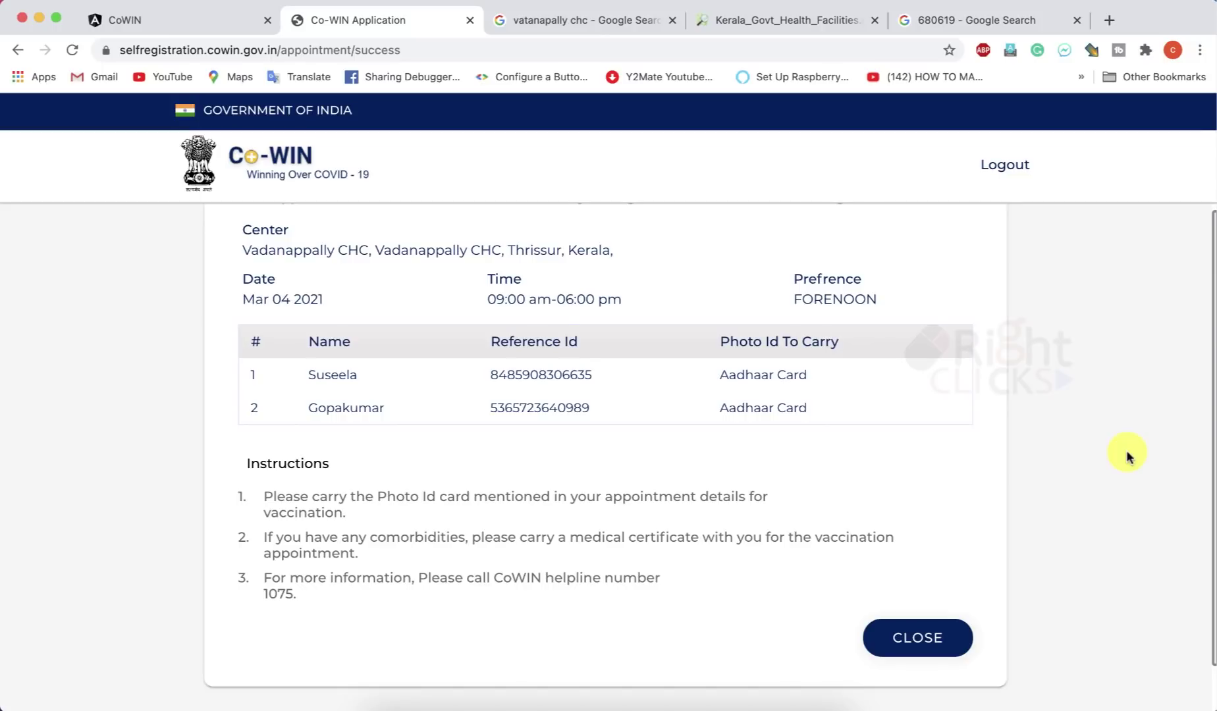
scroll(1127, 455, up, 2)
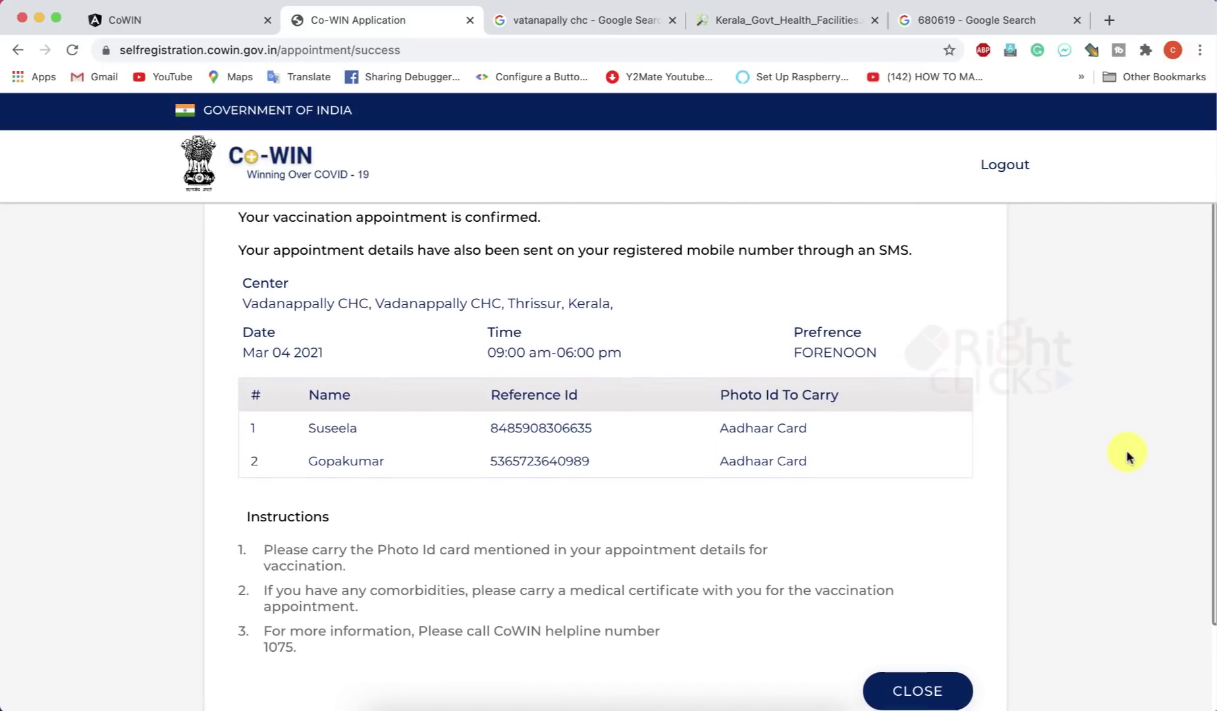
scroll(1127, 456, down, 2)
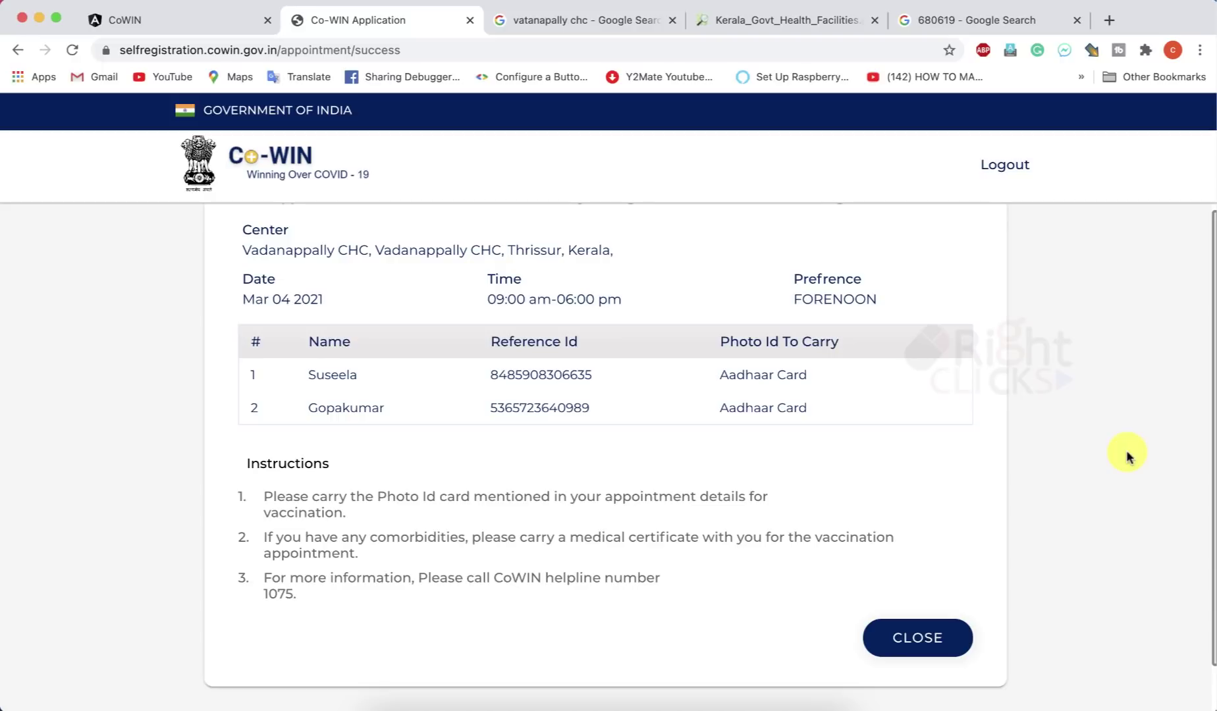
scroll(1127, 456, up, 2)
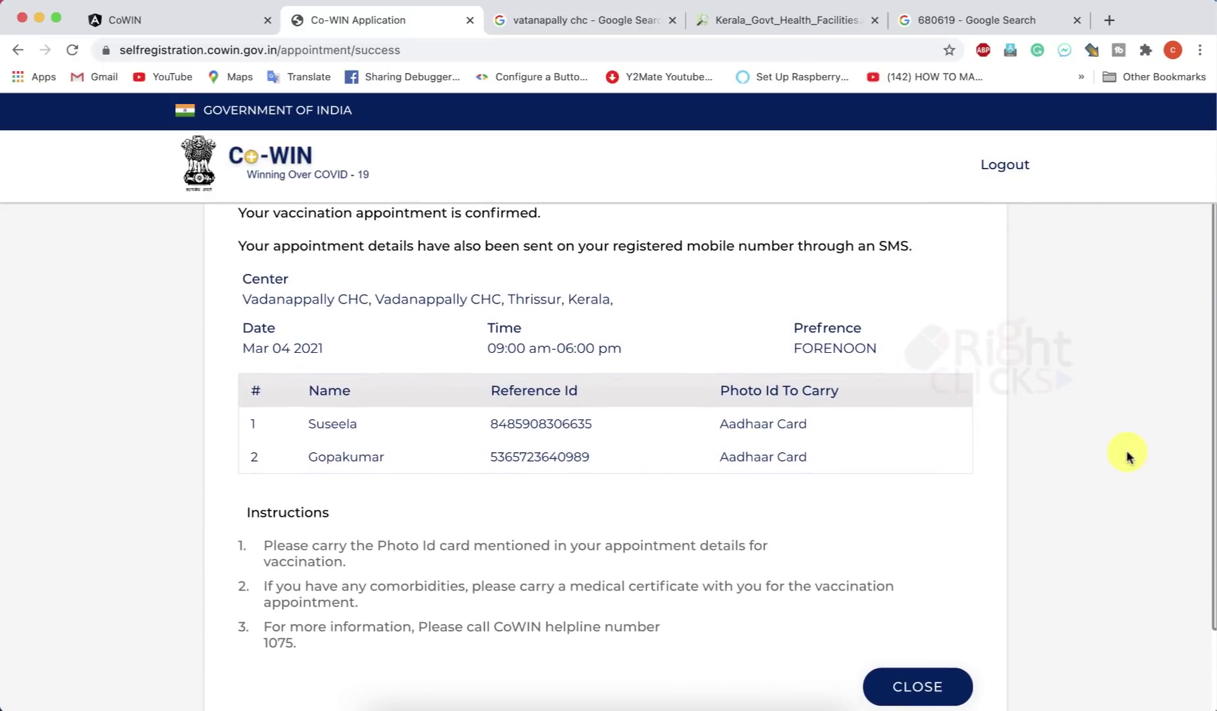
scroll(1127, 456, down, 1)
scroll(1127, 456, up, 1)
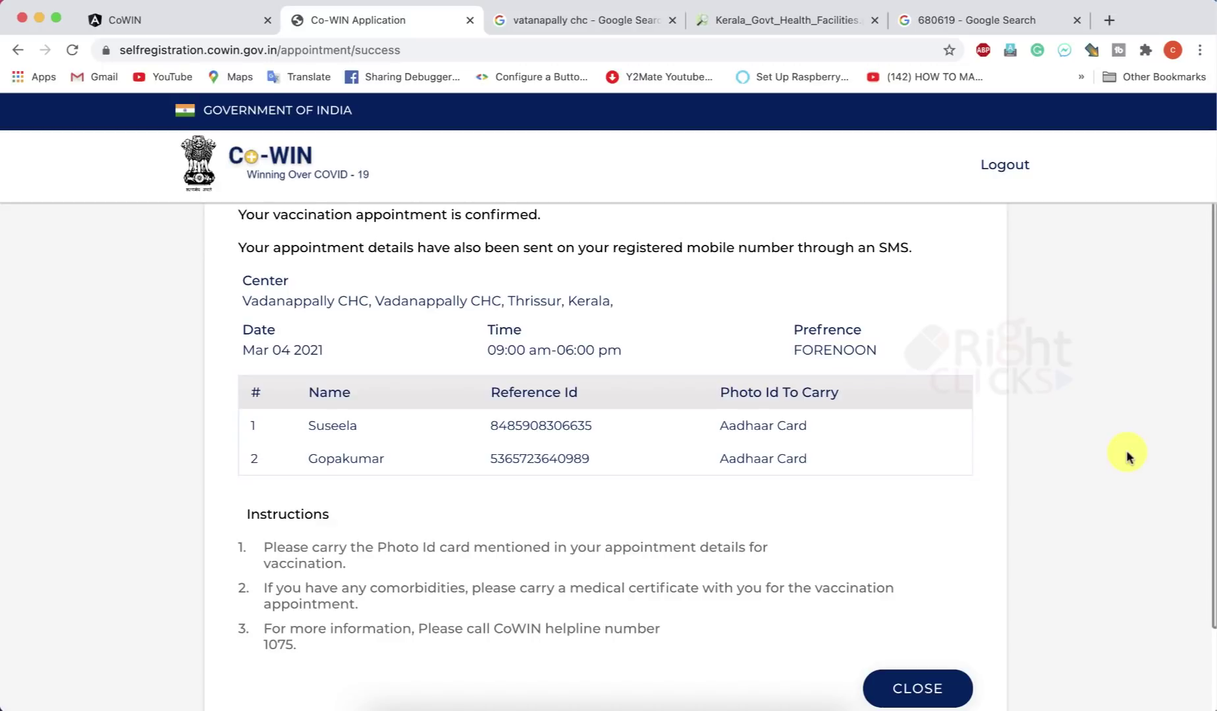
scroll(1127, 456, up, 2)
scroll(1127, 455, up, 2)
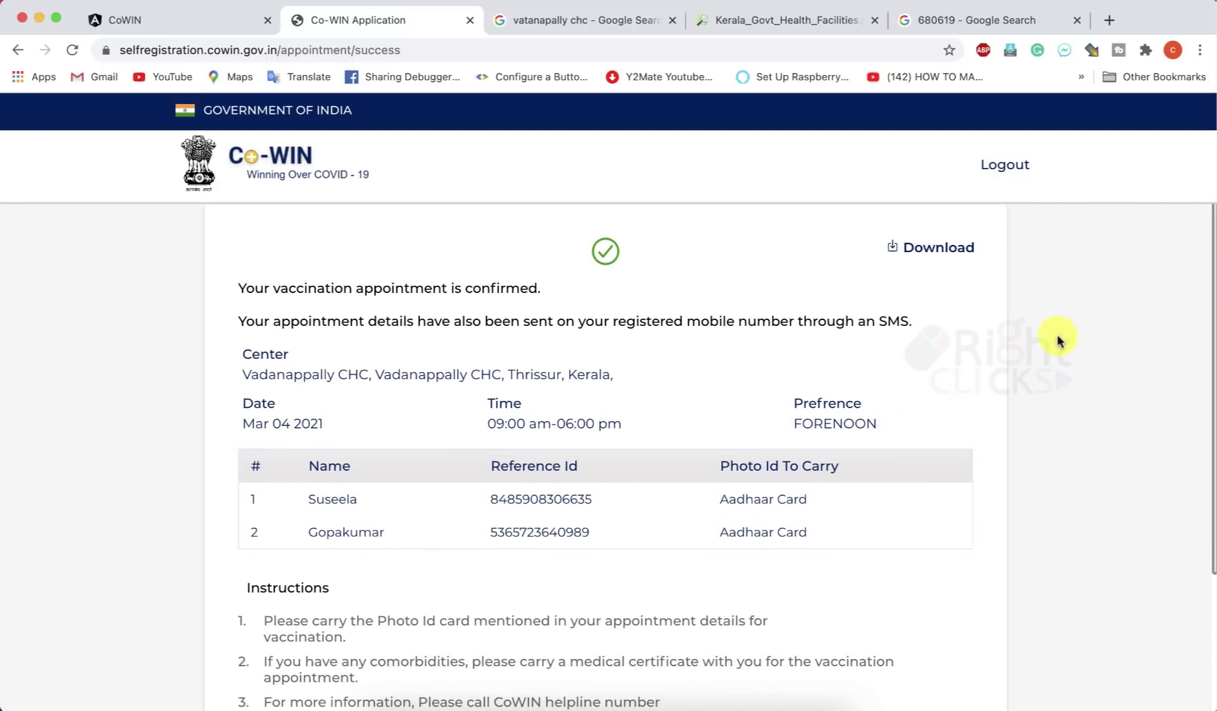
Step: Open the appointment details download page and screenshot the whole page
click(957, 250)
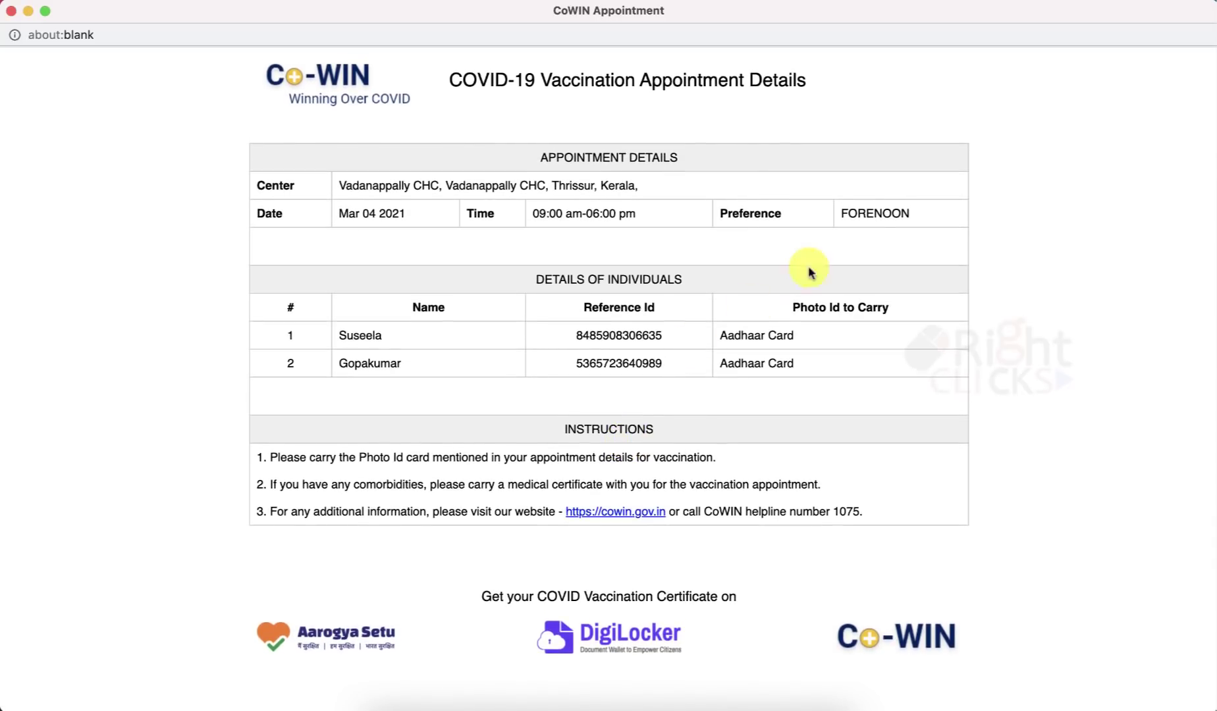
right_click(874, 213)
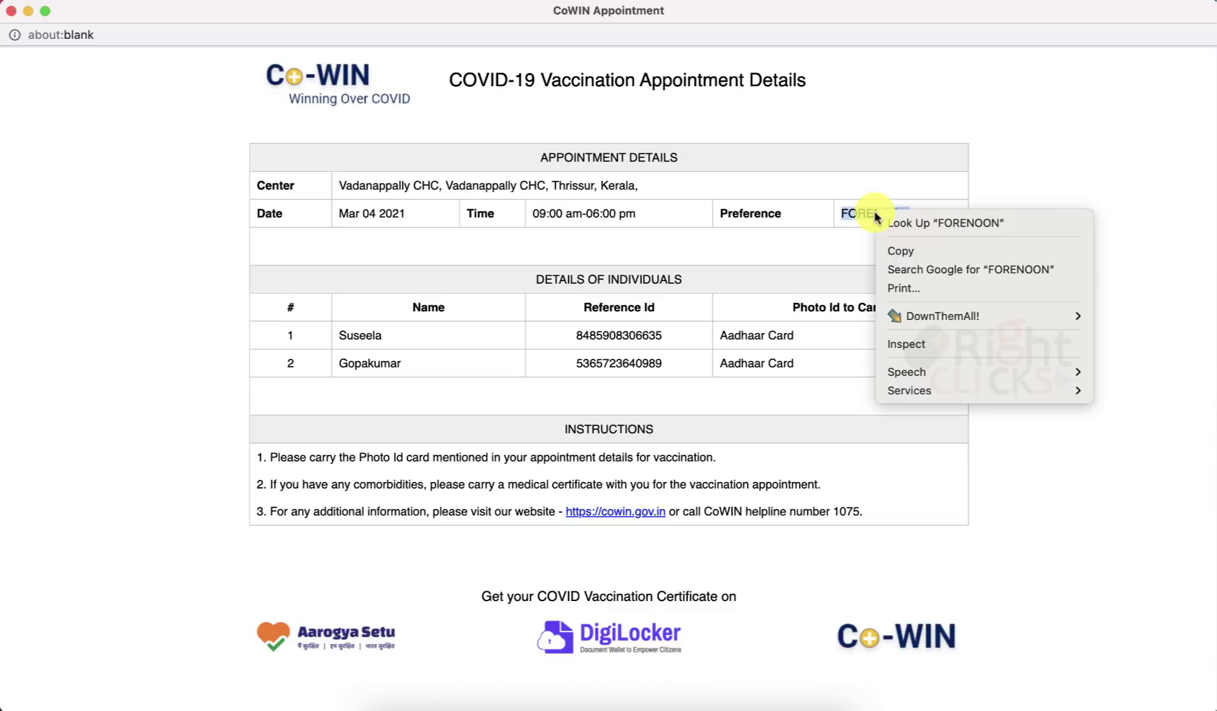
click(1055, 122)
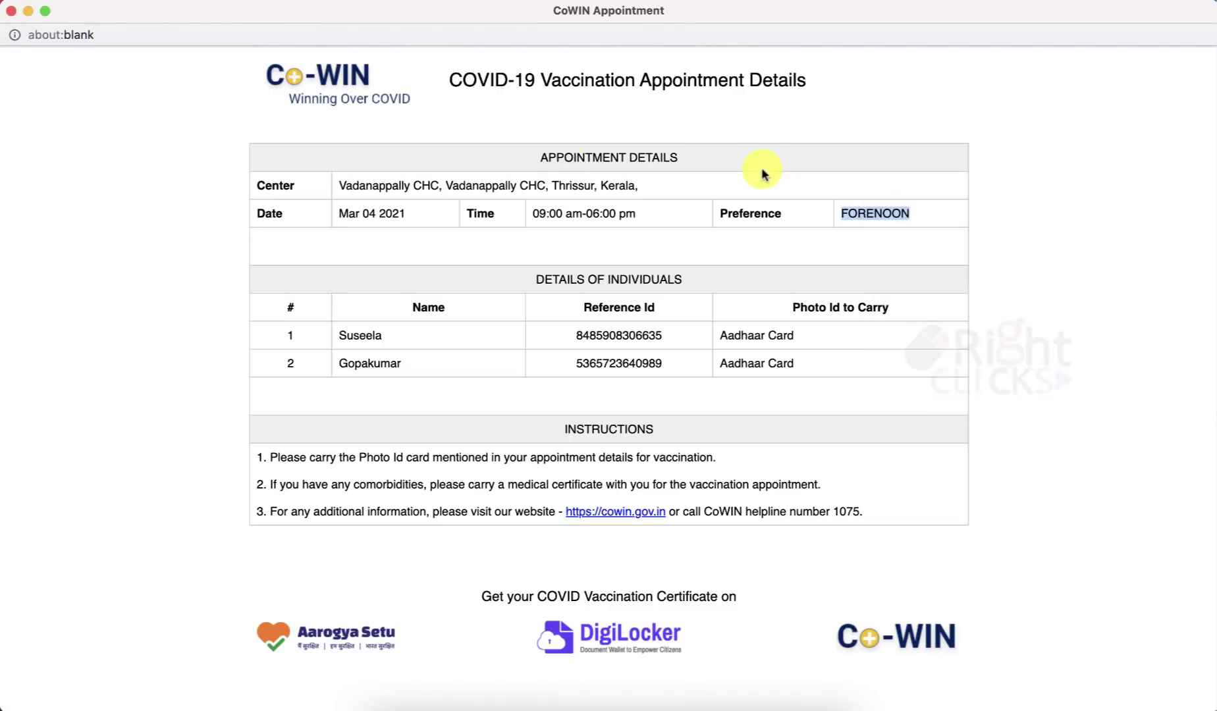
key(super+shift+4)
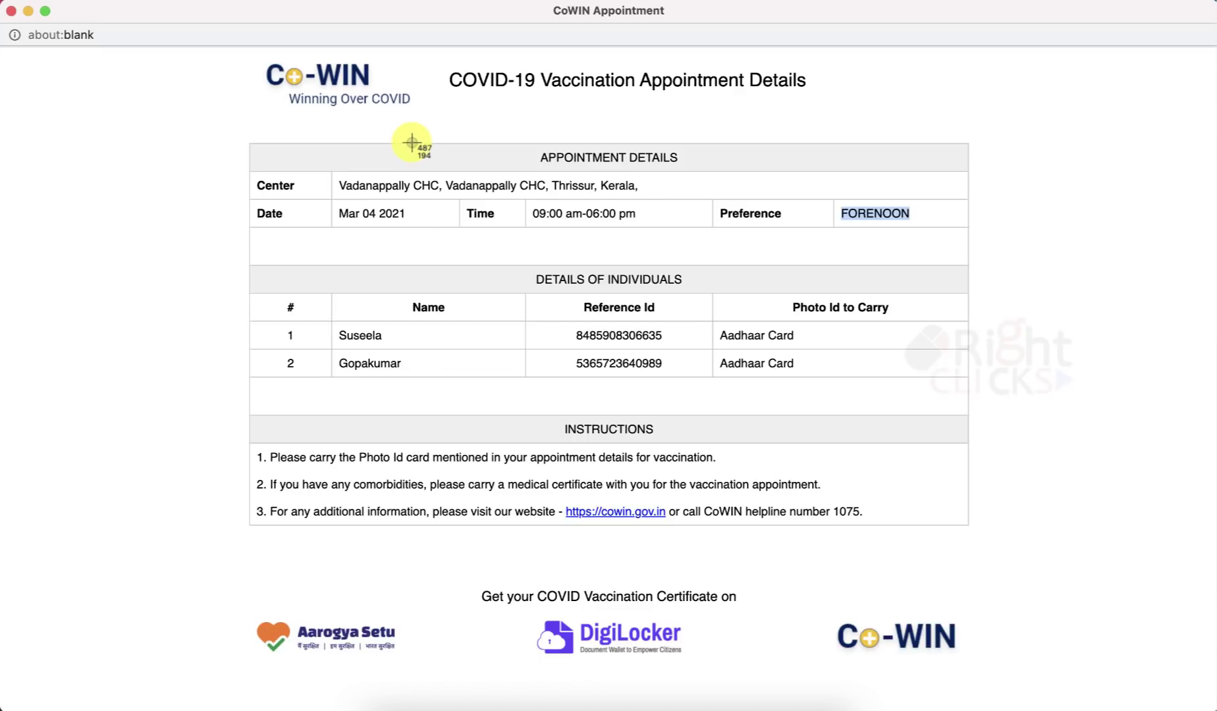
drag(5, 51, 1214, 710)
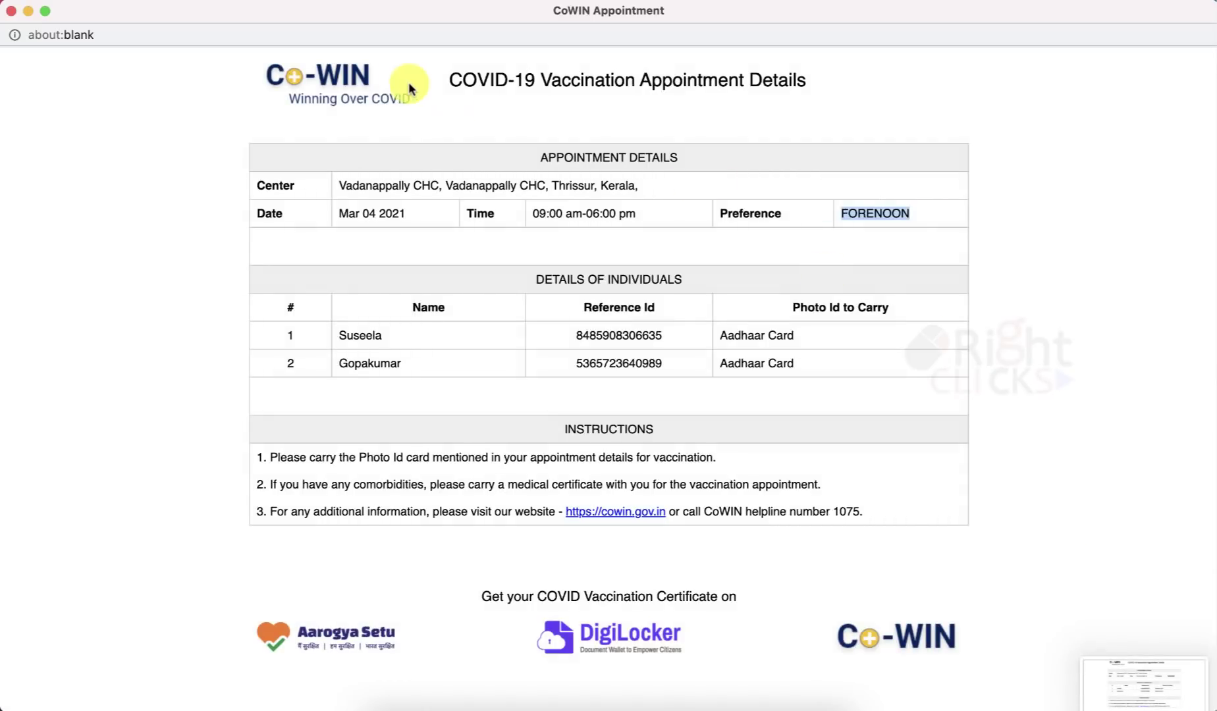